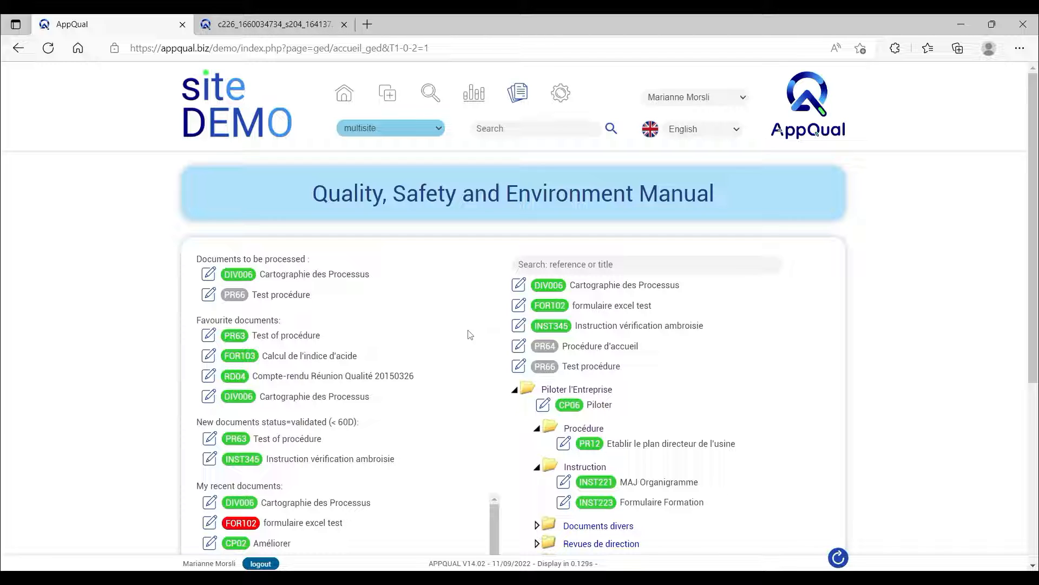
pyautogui.press('XF86AudioRaiseVolume')
pyautogui.press('XF86AudioRaiseVolume')
pyautogui.press('XF86AudioRaiseVolume')
pyautogui.press('XF86AudioRaiseVolume')
pyautogui.press('XF86AudioRaiseVolume')
pyautogui.press('XF86AudioRaiseVolume')
pyautogui.press('XF86AudioRaiseVolume')
pyautogui.press('XF86AudioRaiseVolume')
# Search the manual's references and titles for "audi" and open the record of PR03 Procédure d'audit interne.
pyautogui.click(519, 265)
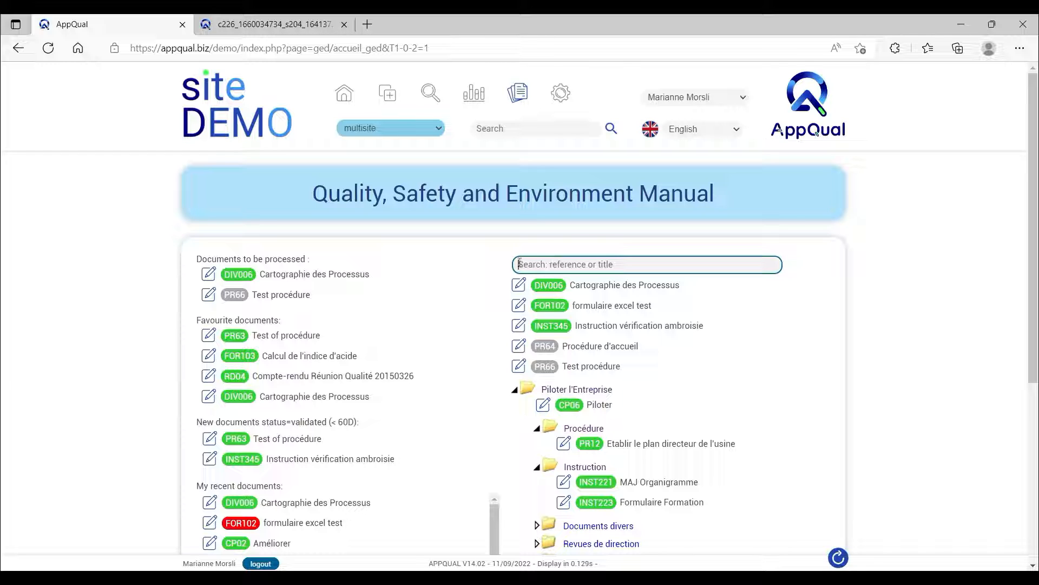
pyautogui.write('audi')
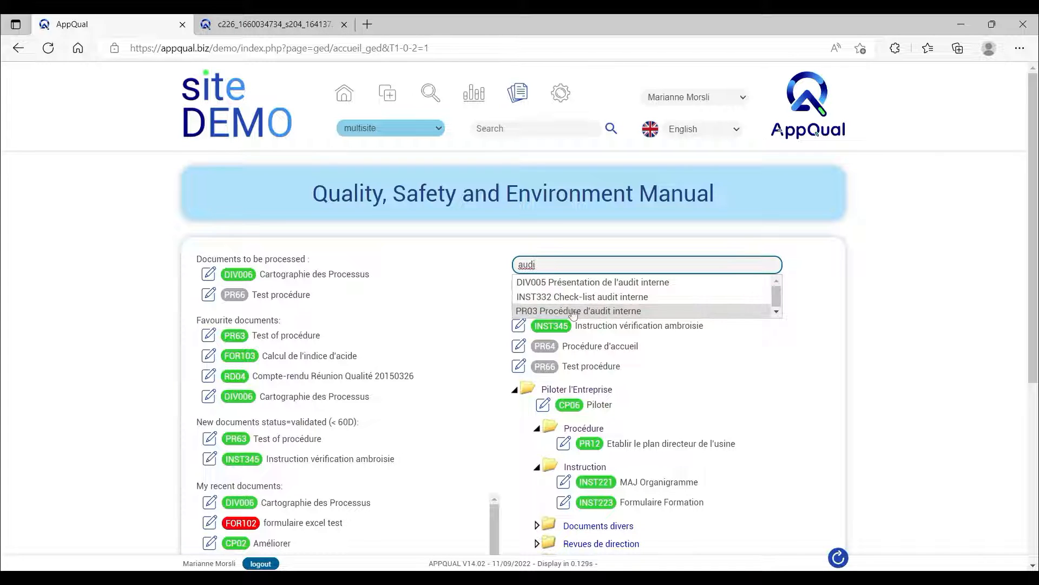
pyautogui.click(576, 311)
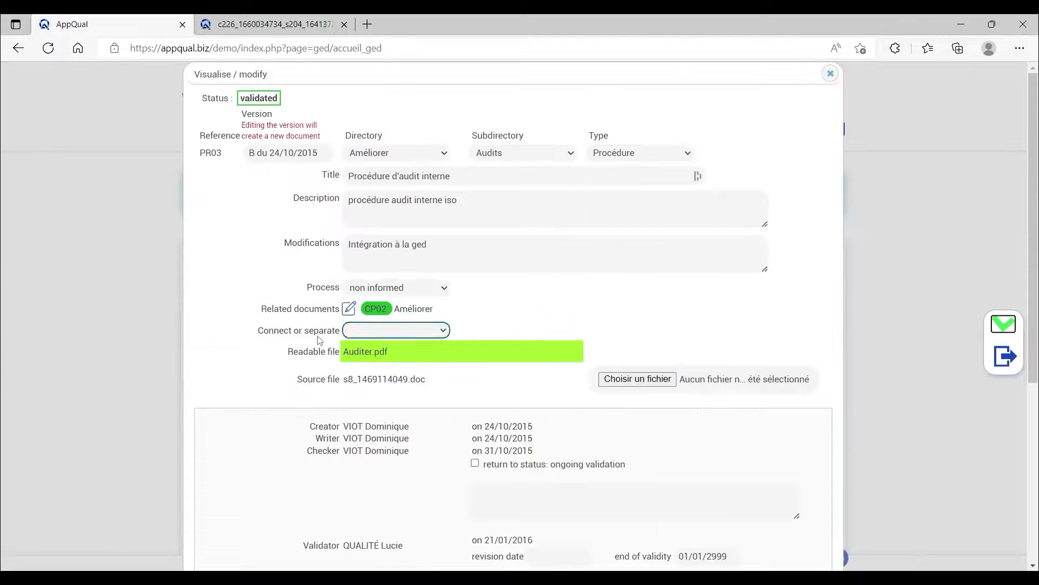
pyautogui.click(319, 337)
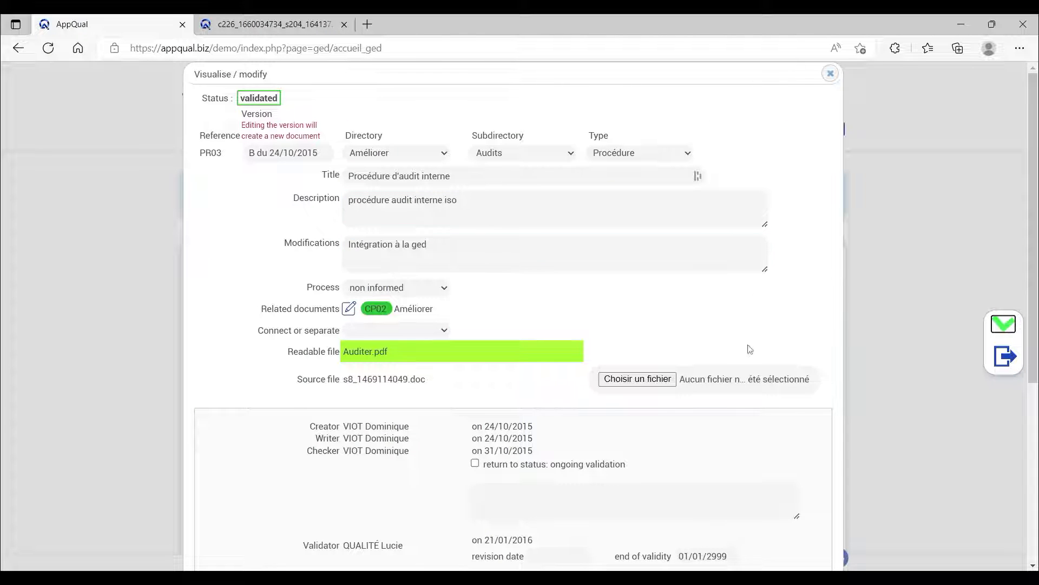
# View the procedure's readable file Auditer.pdf and close the PR03 record.
pyautogui.click(367, 355)
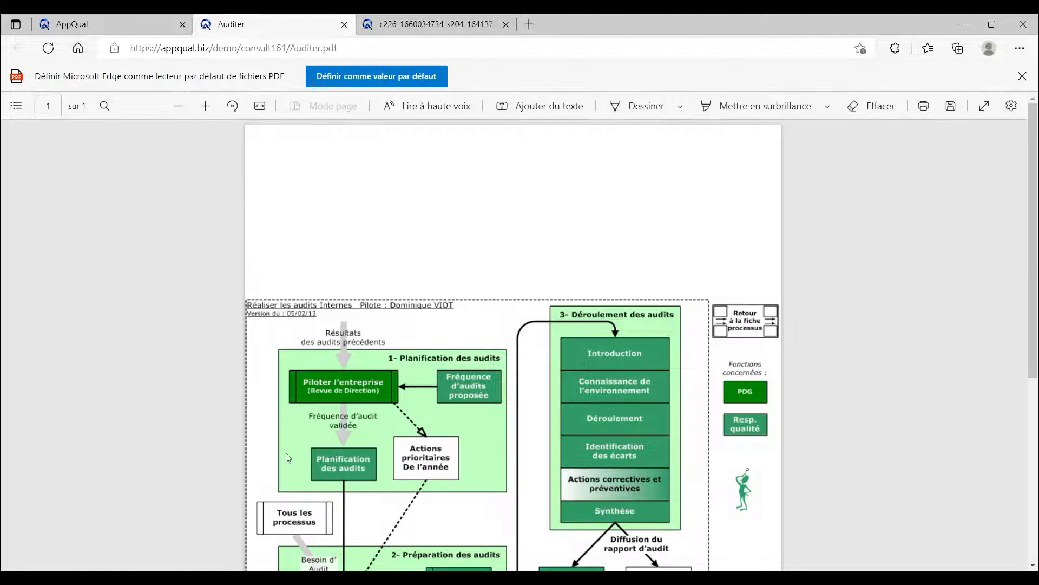
pyautogui.click(76, 32)
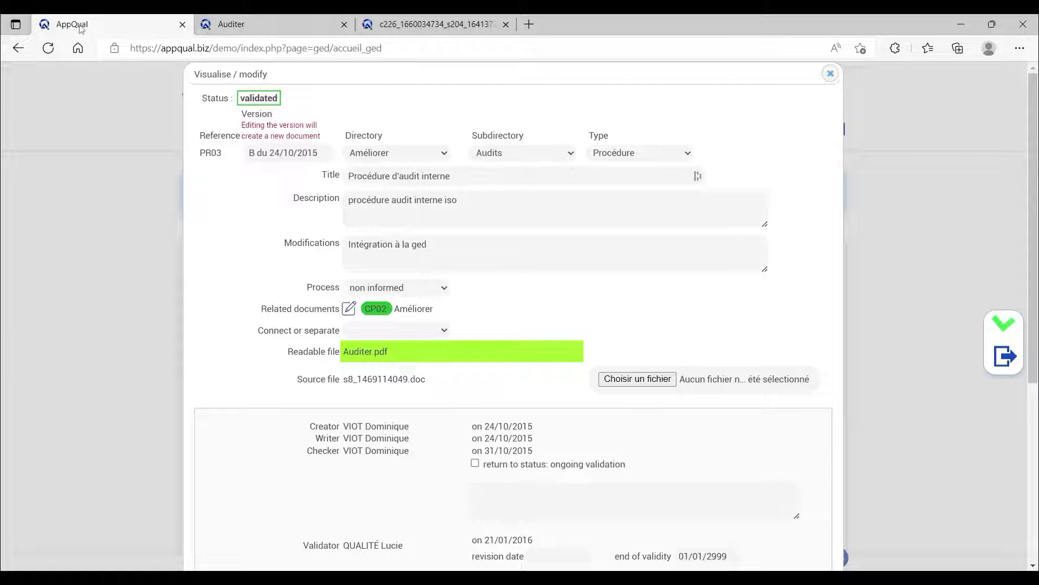
pyautogui.click(830, 76)
# Run a site-wide document search for the word "control".
pyautogui.click(472, 128)
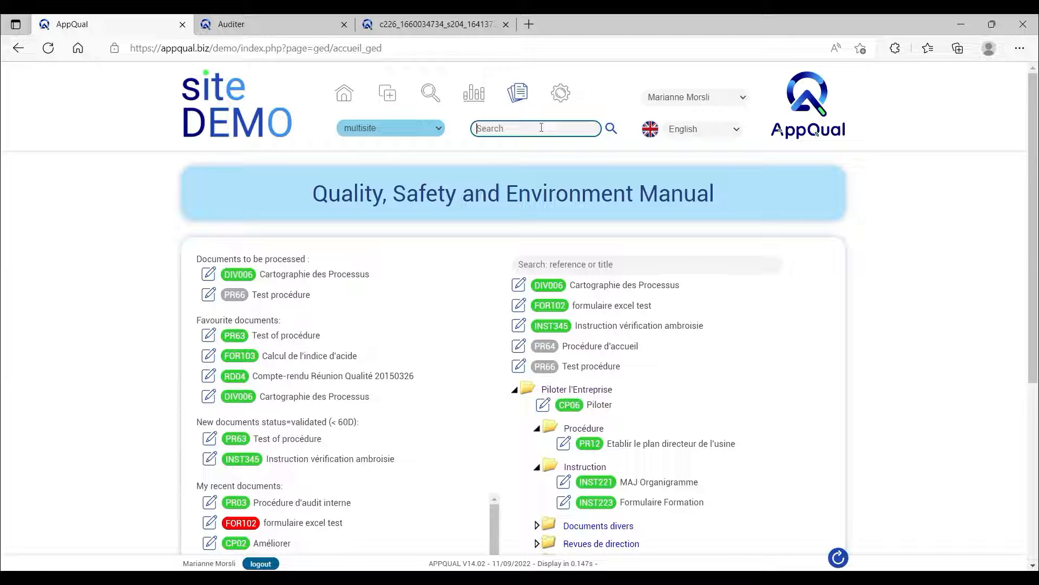
pyautogui.write('control')
pyautogui.press('Return')
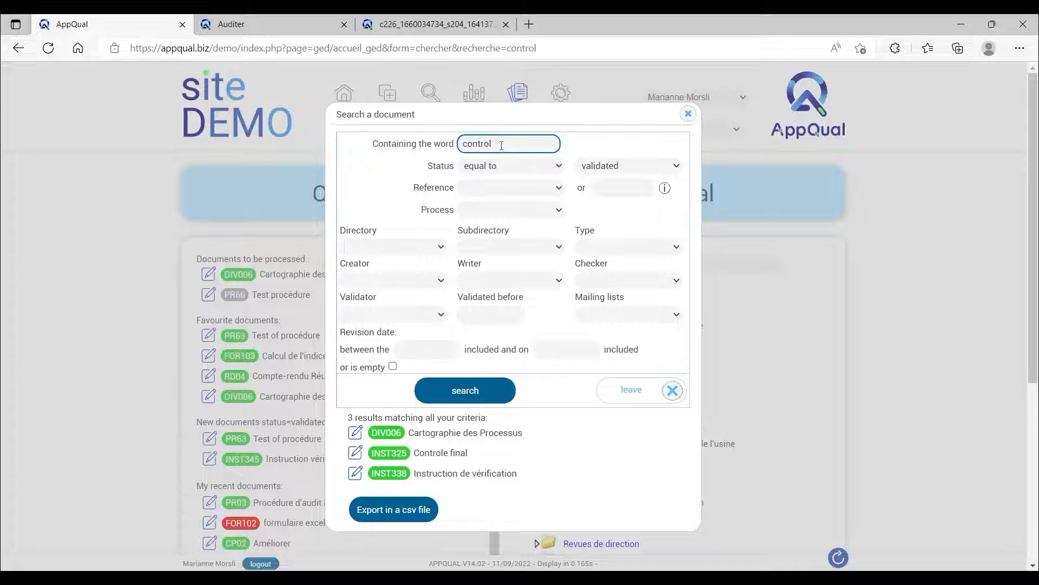
# Review the status choices and the revision date calendar among the search criteria, and leave the document search.
pyautogui.click(616, 168)
pyautogui.click(616, 169)
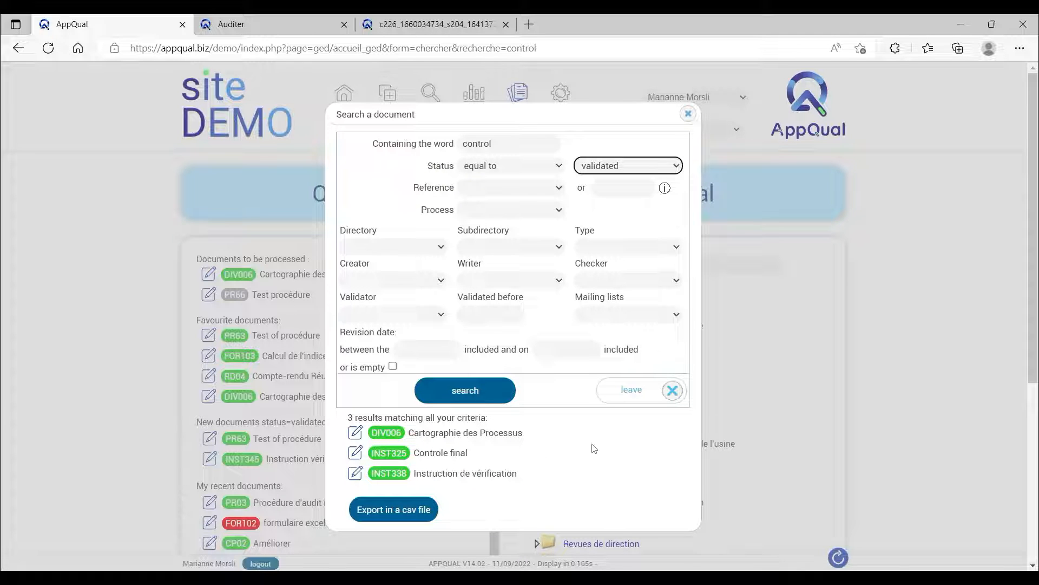
pyautogui.click(660, 167)
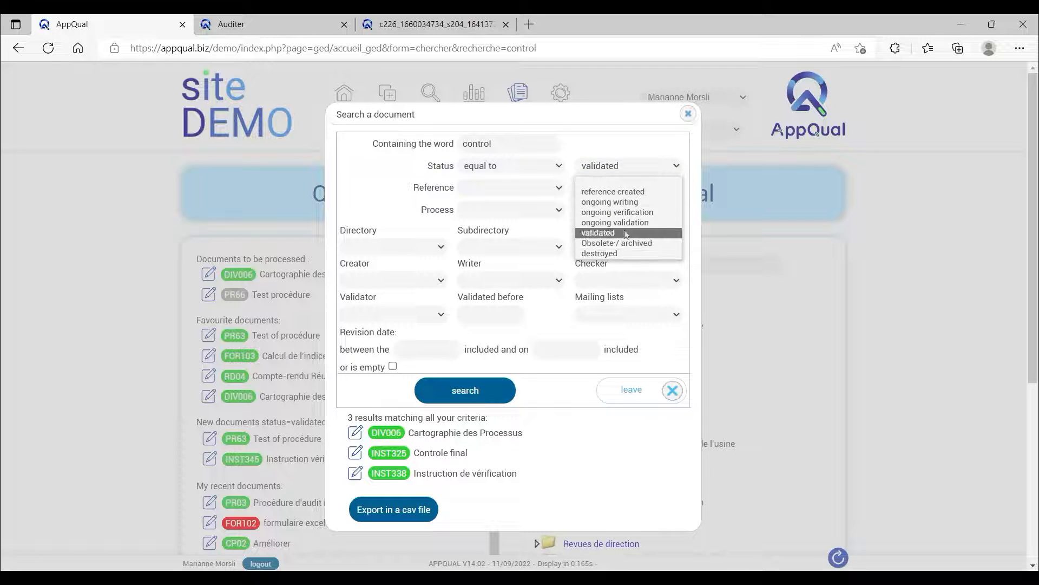
pyautogui.click(653, 161)
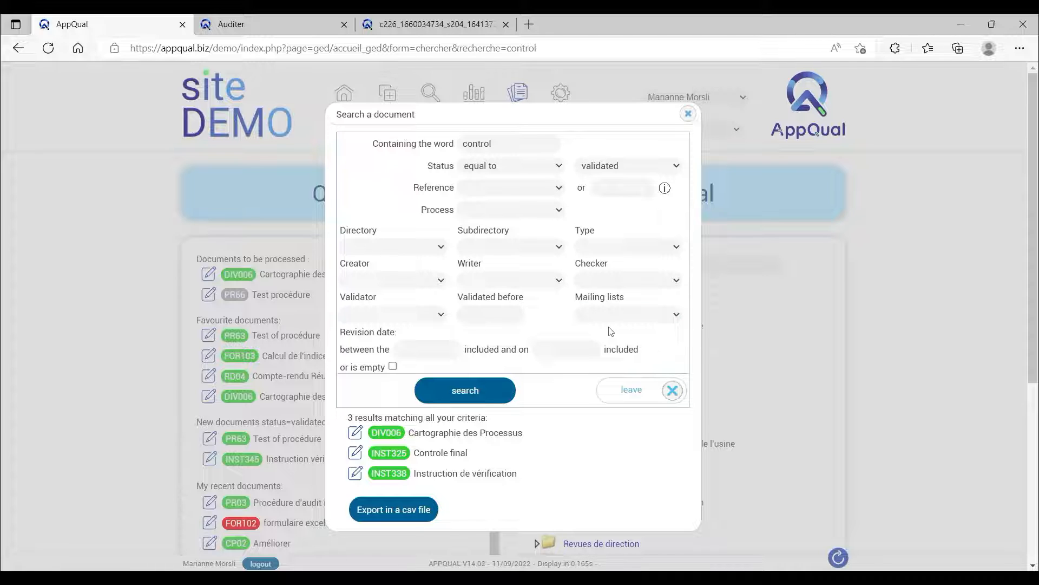
pyautogui.click(434, 350)
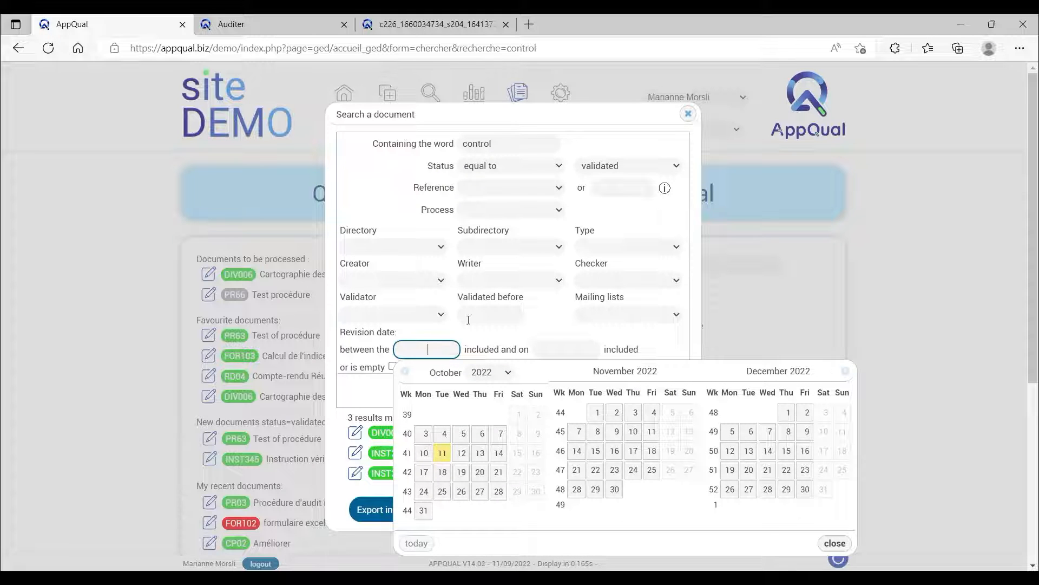
pyautogui.click(559, 330)
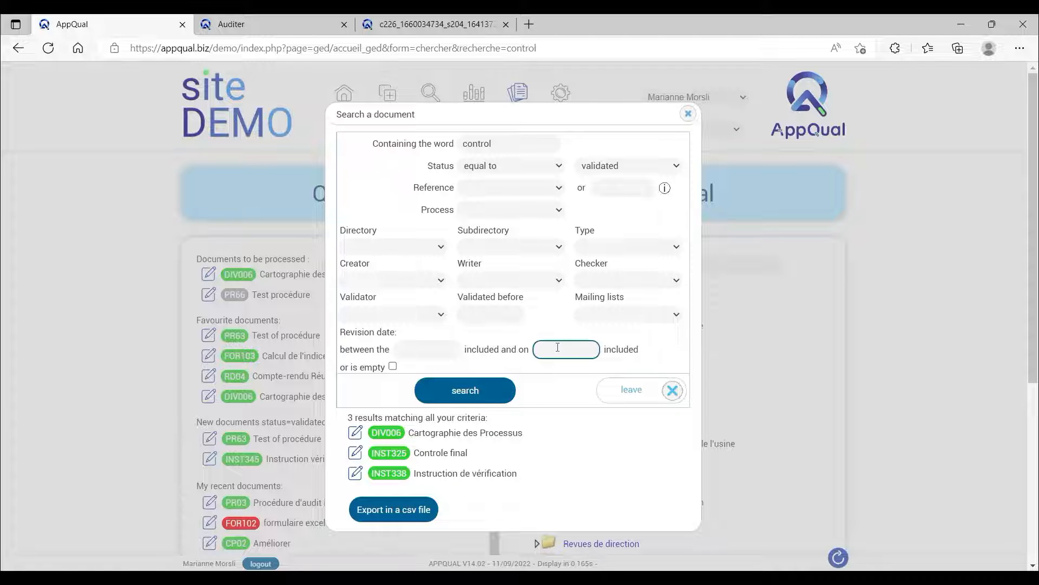
pyautogui.click(624, 394)
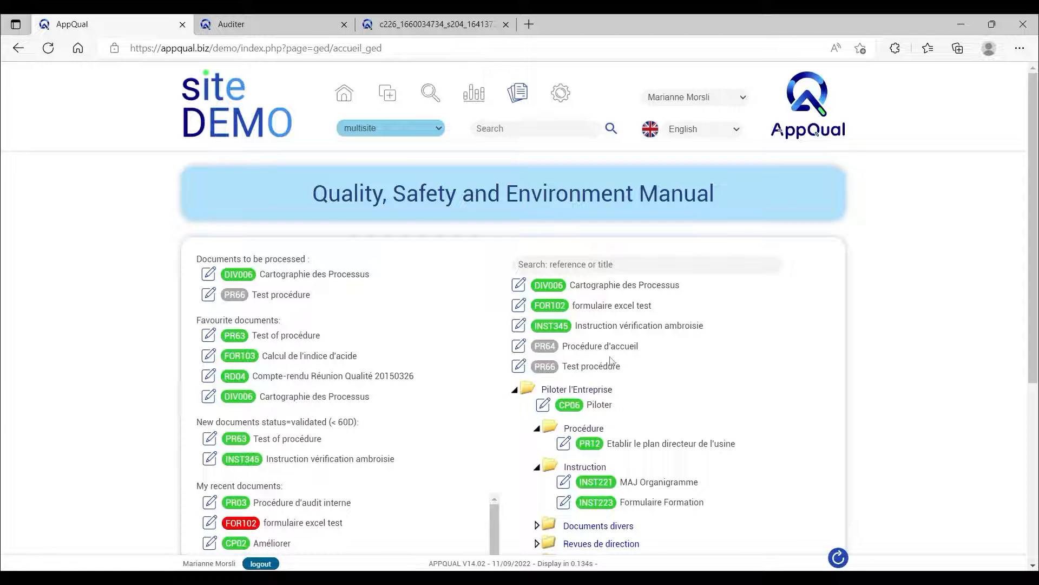
# Open the record of DIV006 Cartographie des Processus and inspect its version, directory, subdirectory and type fields.
pyautogui.click(518, 285)
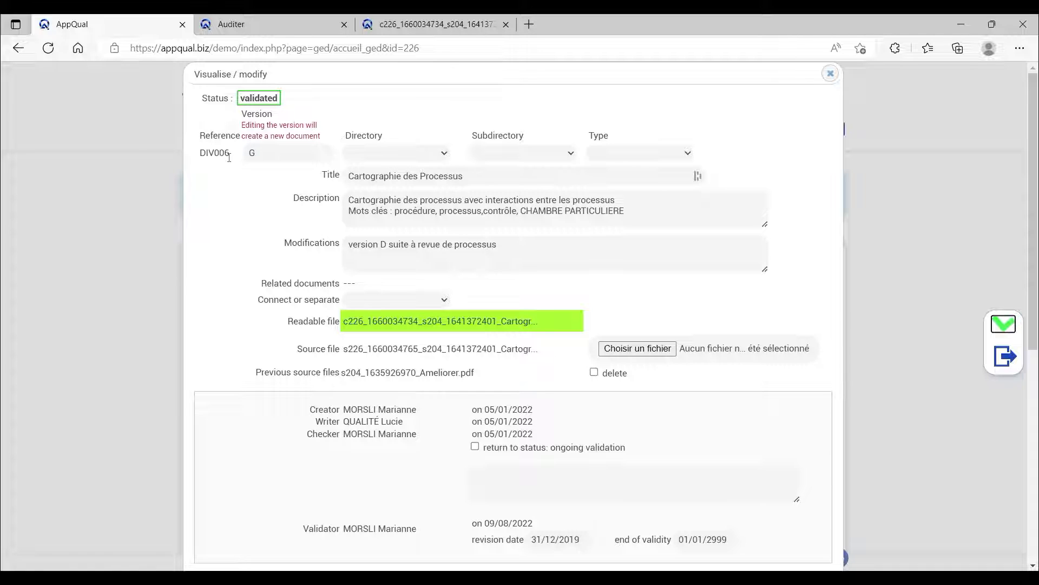
pyautogui.click(256, 154)
pyautogui.click(379, 155)
pyautogui.click(539, 154)
pyautogui.click(615, 154)
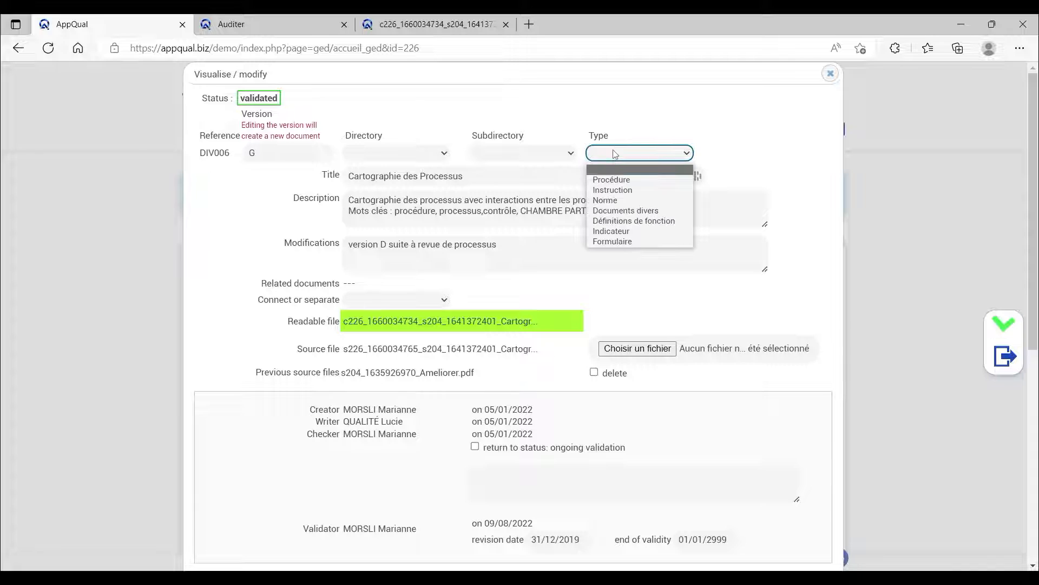
pyautogui.click(615, 154)
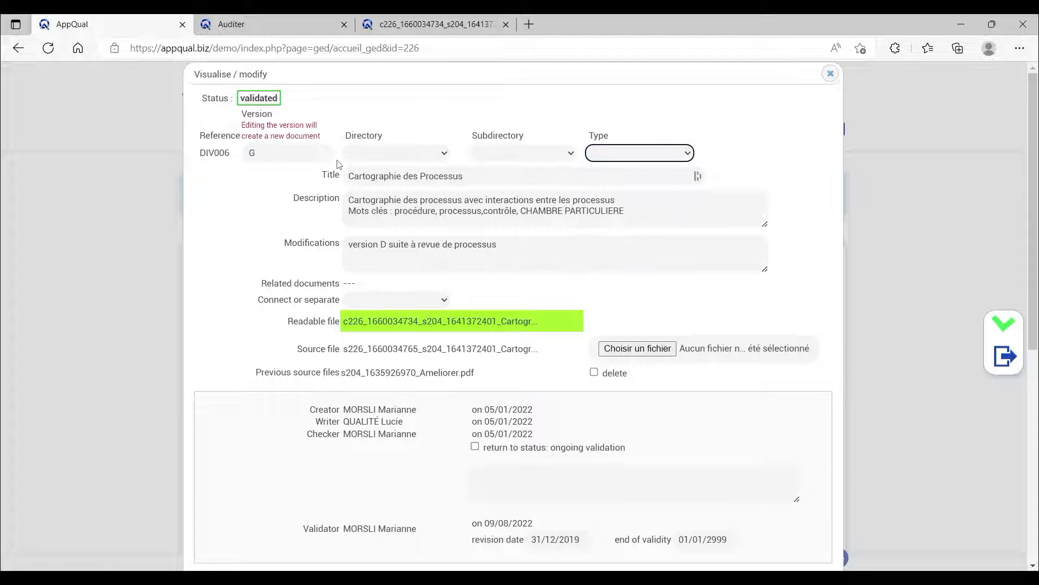
# Examine the DIV006 record's description keywords, modifications note, readable file and source file entries.
pyautogui.moveTo(294, 199); pyautogui.dragTo(628, 214)
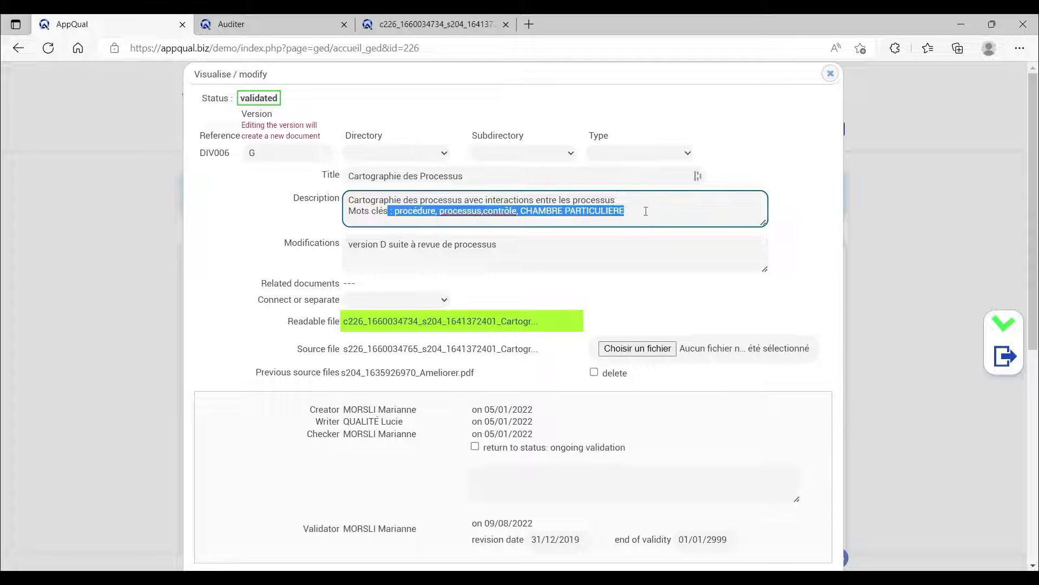
pyautogui.click(285, 220)
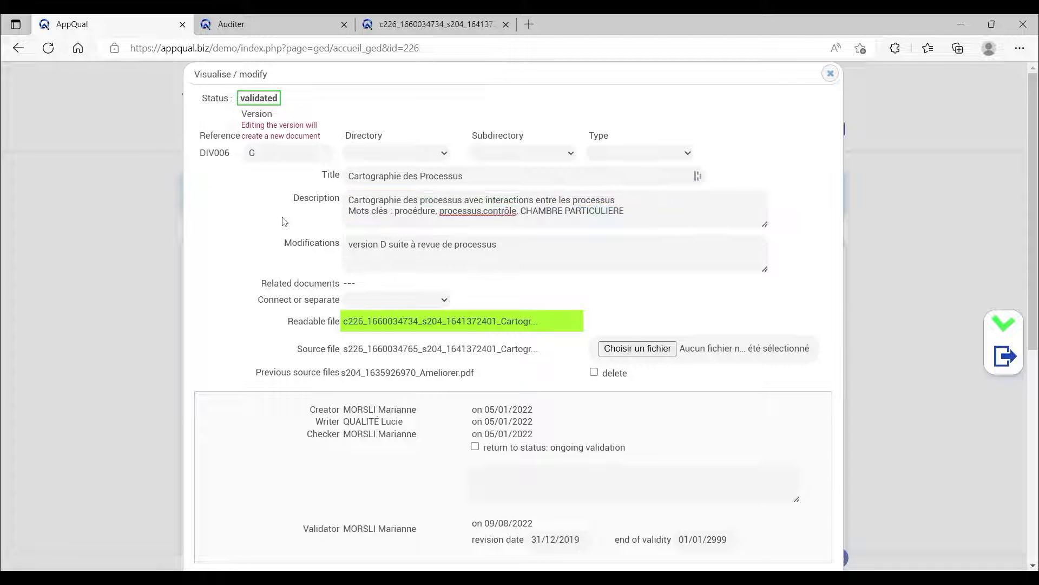
pyautogui.moveTo(285, 243); pyautogui.dragTo(344, 246)
pyautogui.click(367, 267)
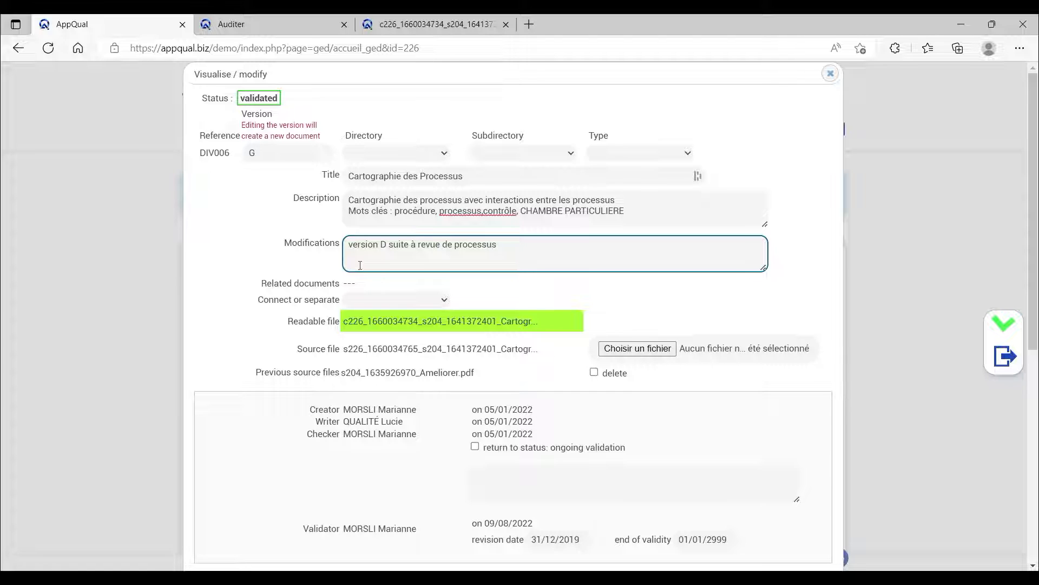
pyautogui.moveTo(287, 322); pyautogui.dragTo(339, 330)
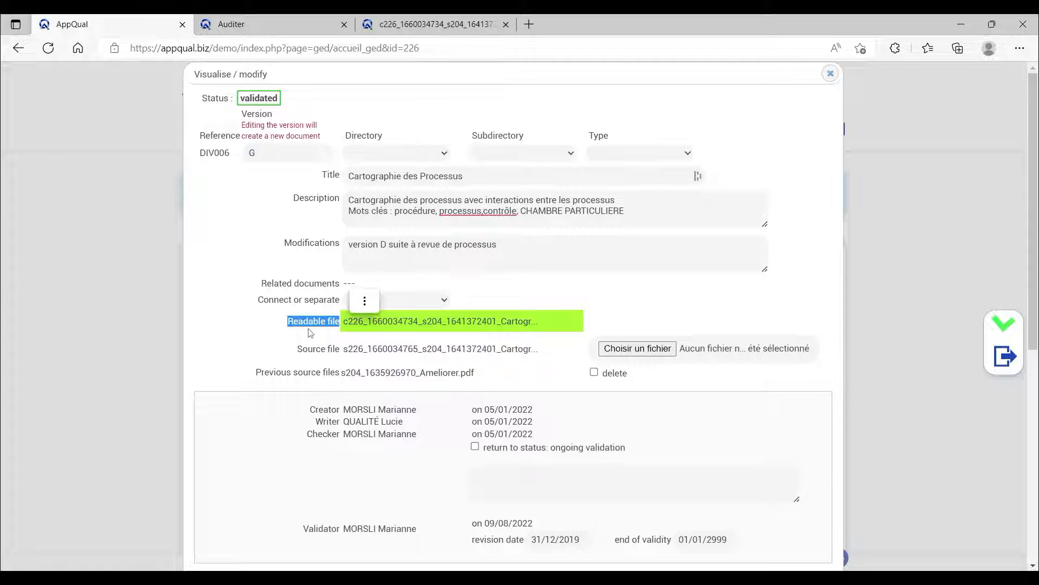
pyautogui.click(302, 321)
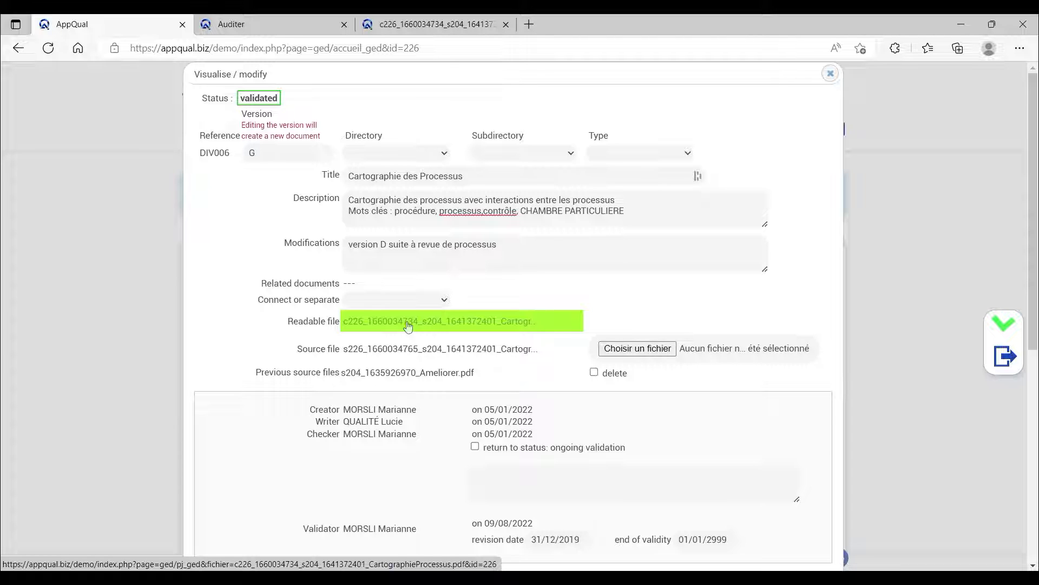
pyautogui.moveTo(298, 350); pyautogui.dragTo(340, 350)
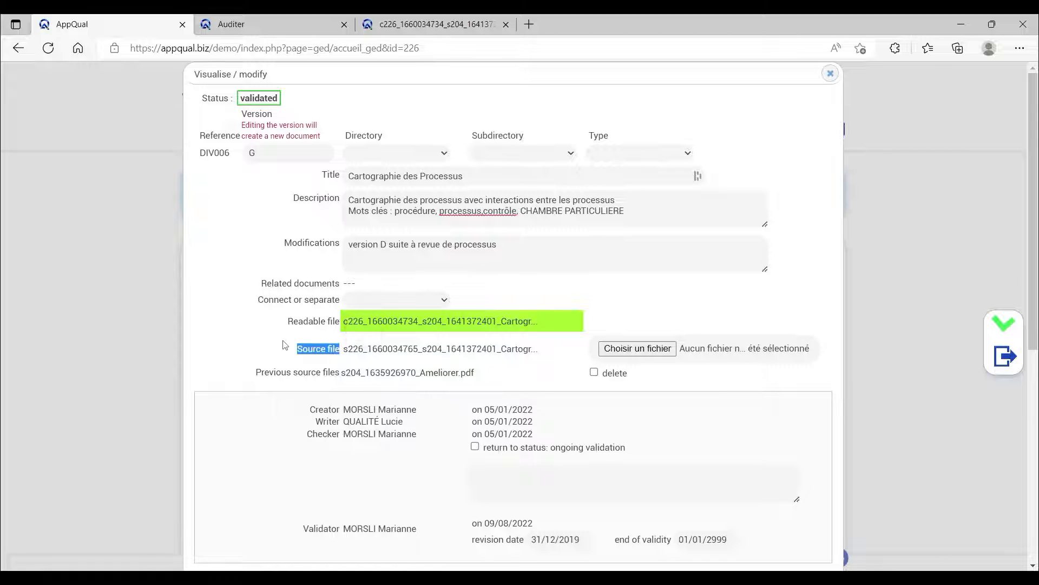
pyautogui.click(266, 345)
# Inspect the validation section of the DIV006 record, including the calendars for the revision date and end of validity.
pyautogui.scroll(-2, 253, 350)
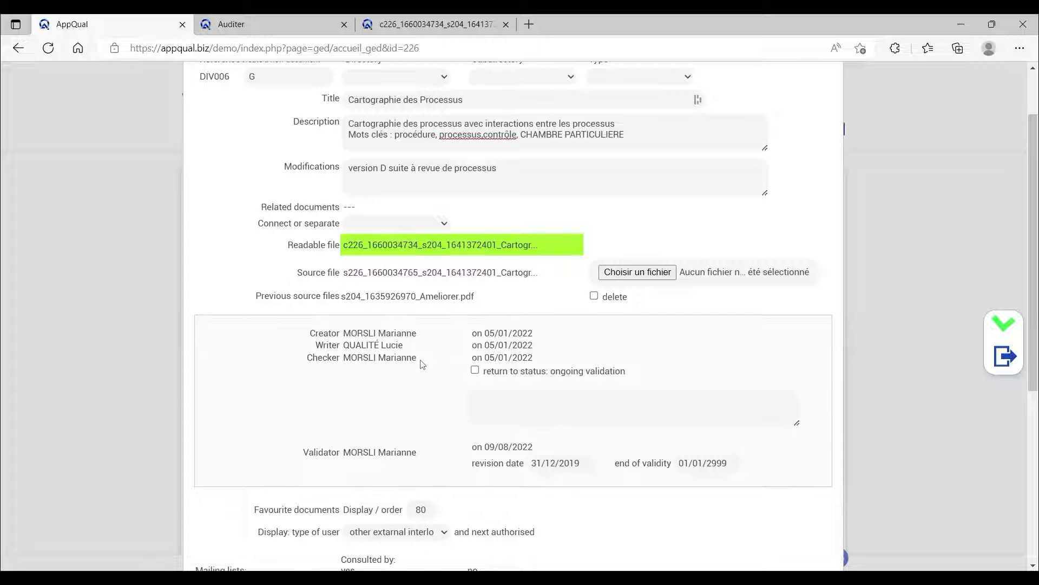
pyautogui.click(547, 461)
pyautogui.click(557, 461)
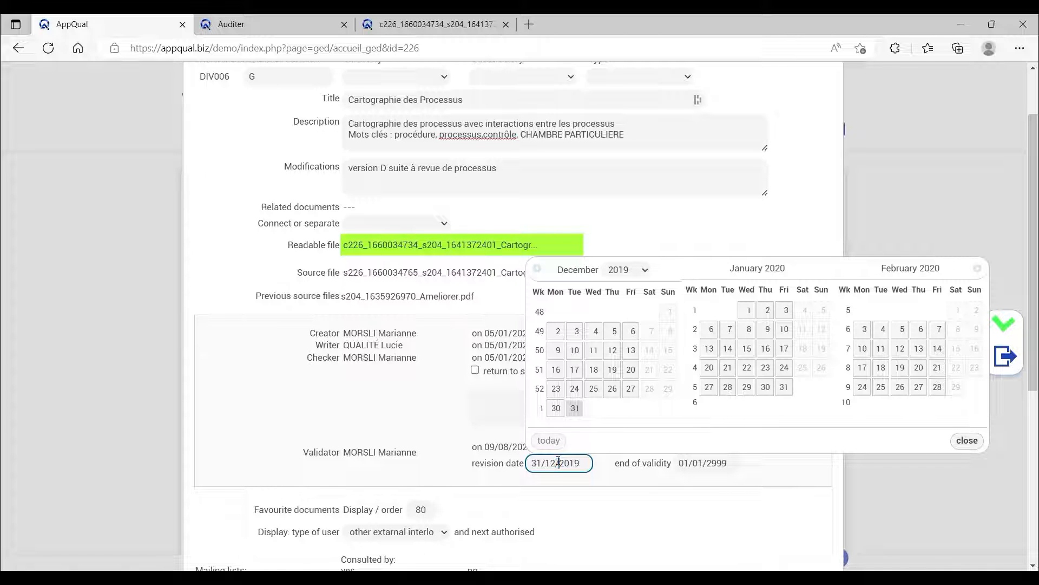
pyautogui.click(571, 487)
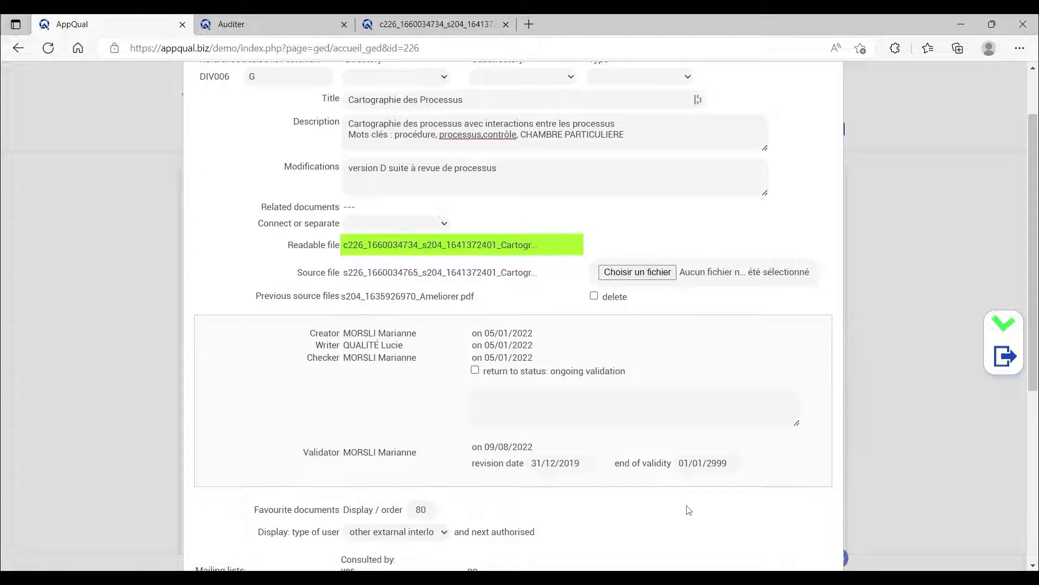
pyautogui.click(728, 466)
pyautogui.click(730, 466)
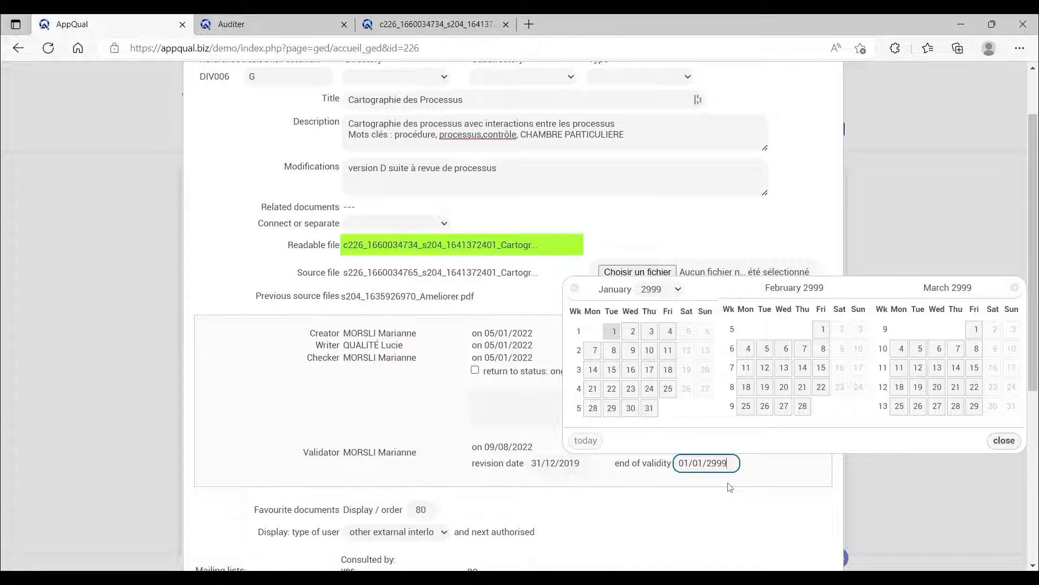
pyautogui.click(730, 486)
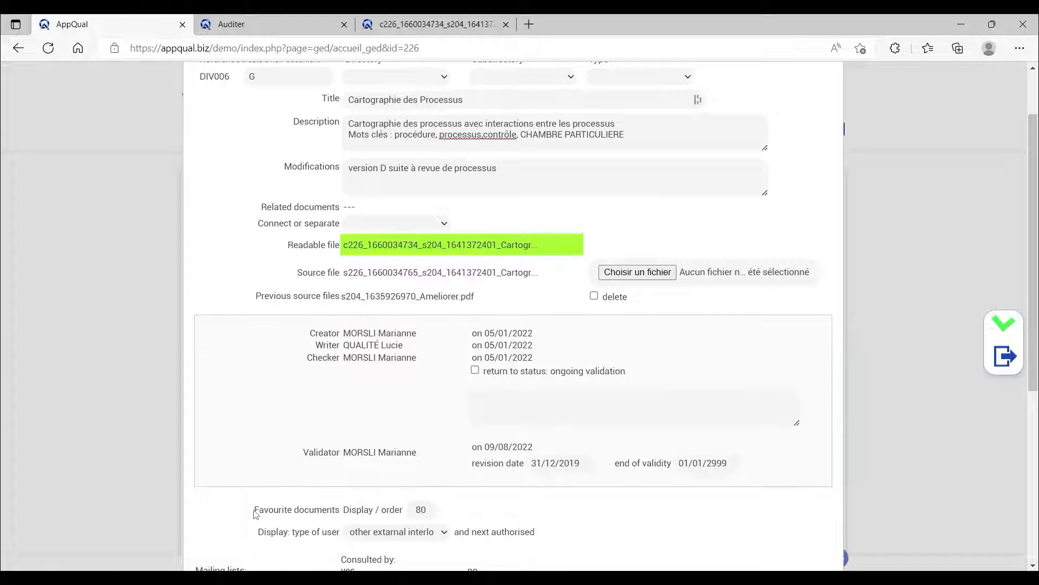
# Review the favourite documents display order, the user types allowed to see DIV006, and its mailing lists.
pyautogui.moveTo(255, 511); pyautogui.dragTo(376, 510)
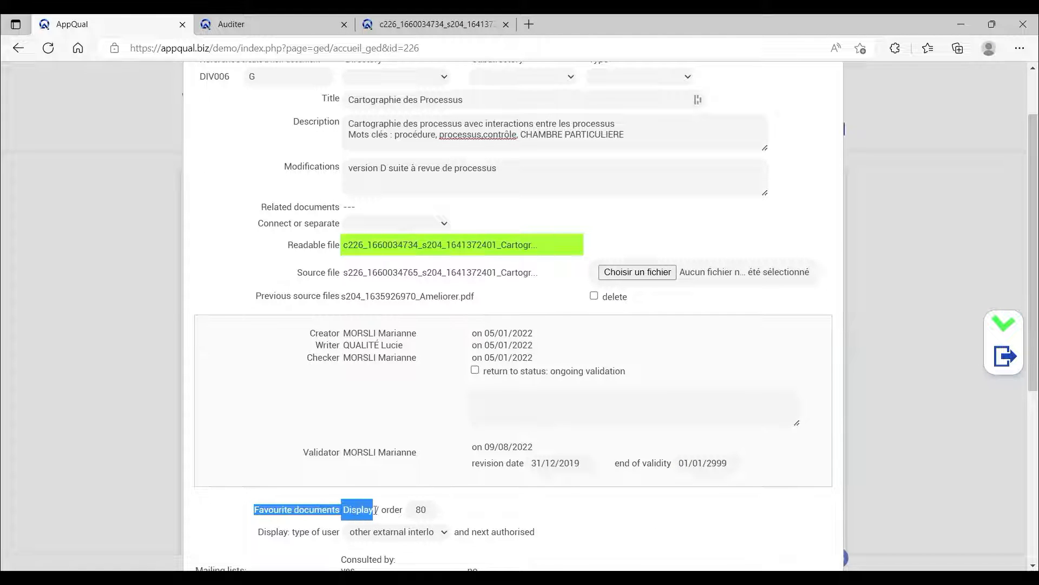
pyautogui.click(528, 508)
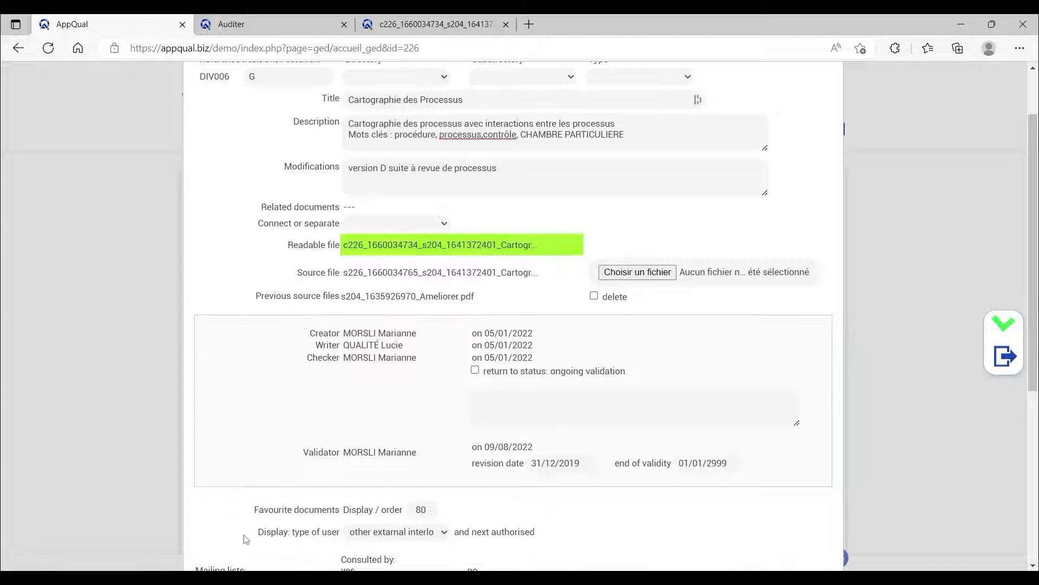
pyautogui.moveTo(258, 532); pyautogui.dragTo(347, 531)
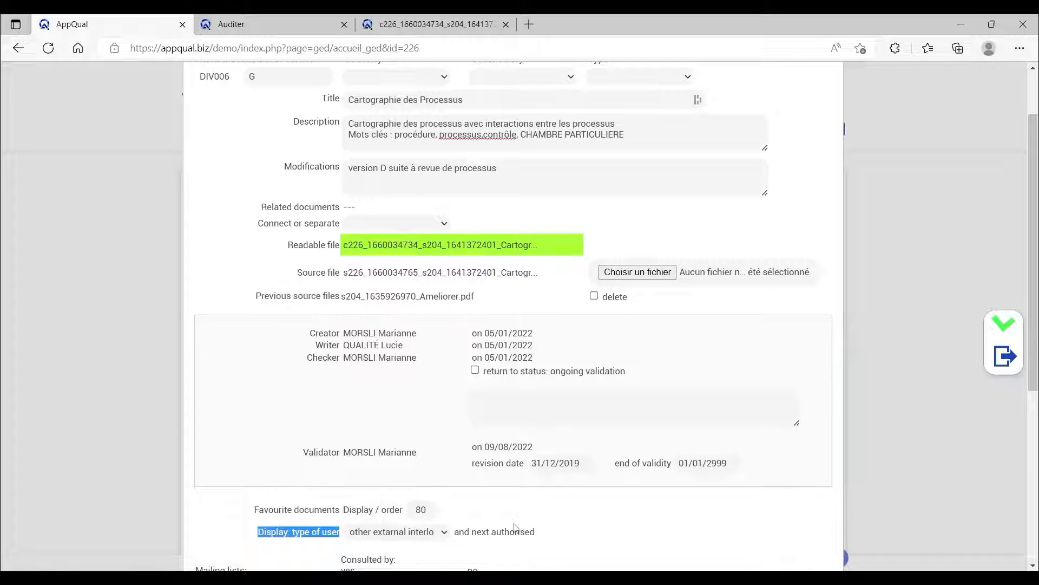
pyautogui.click(563, 539)
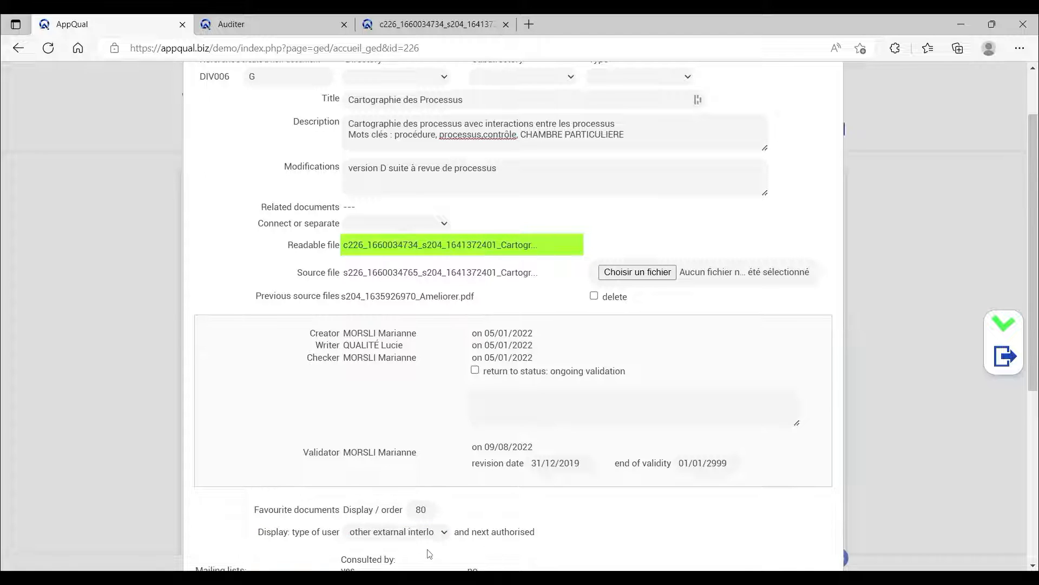
pyautogui.click(427, 533)
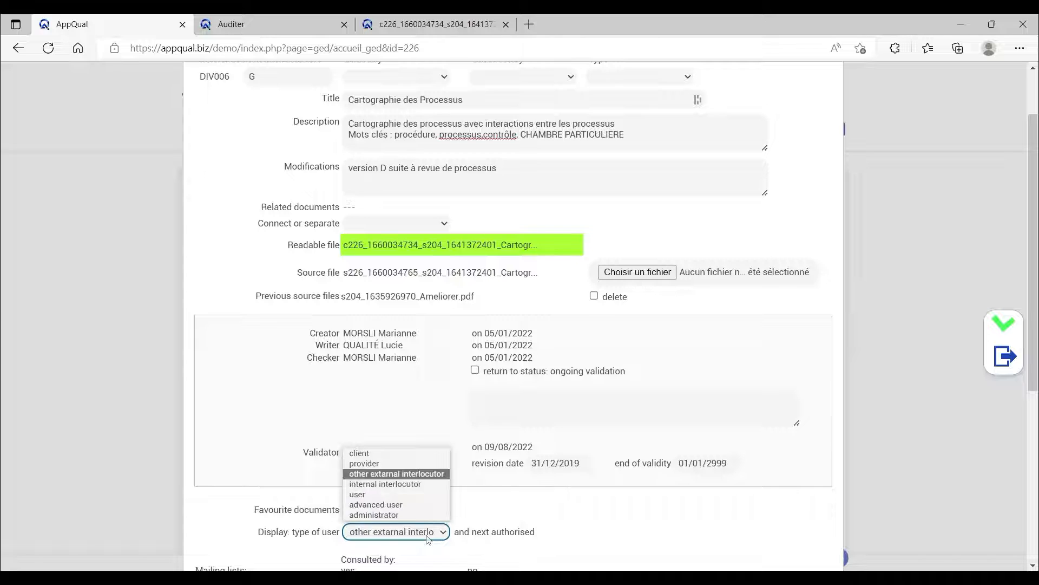
pyautogui.click(429, 474)
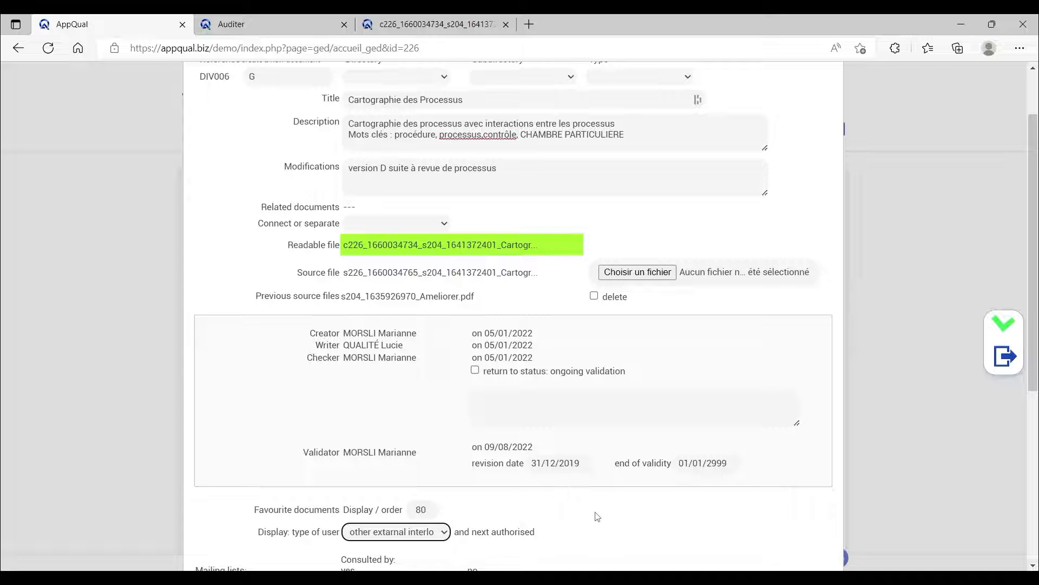
pyautogui.scroll(-1, 596, 515)
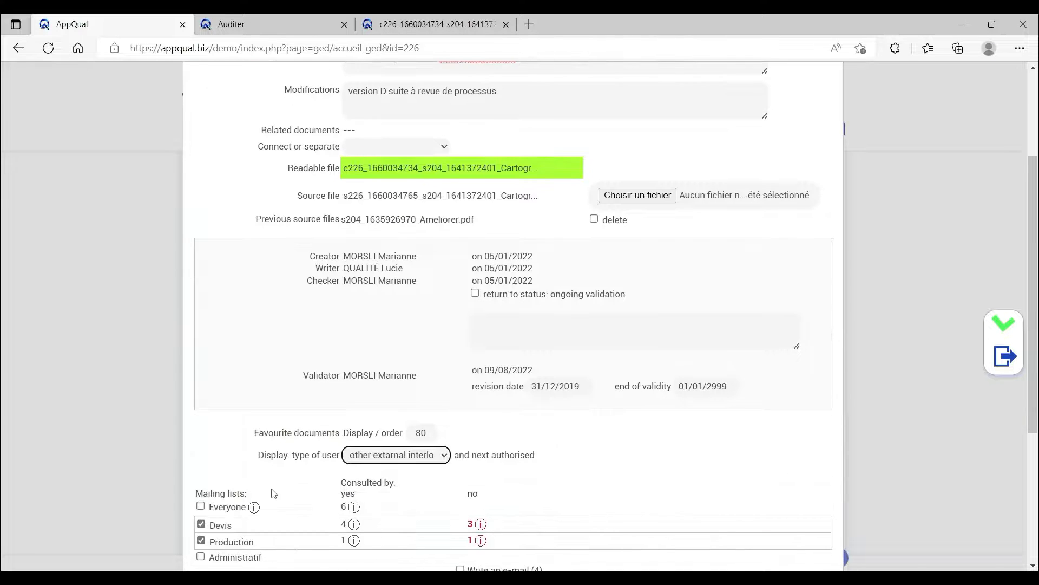
# Remove the Production mailing list from DIV006 and view which Devis members have and have not consulted the document.
pyautogui.click(201, 543)
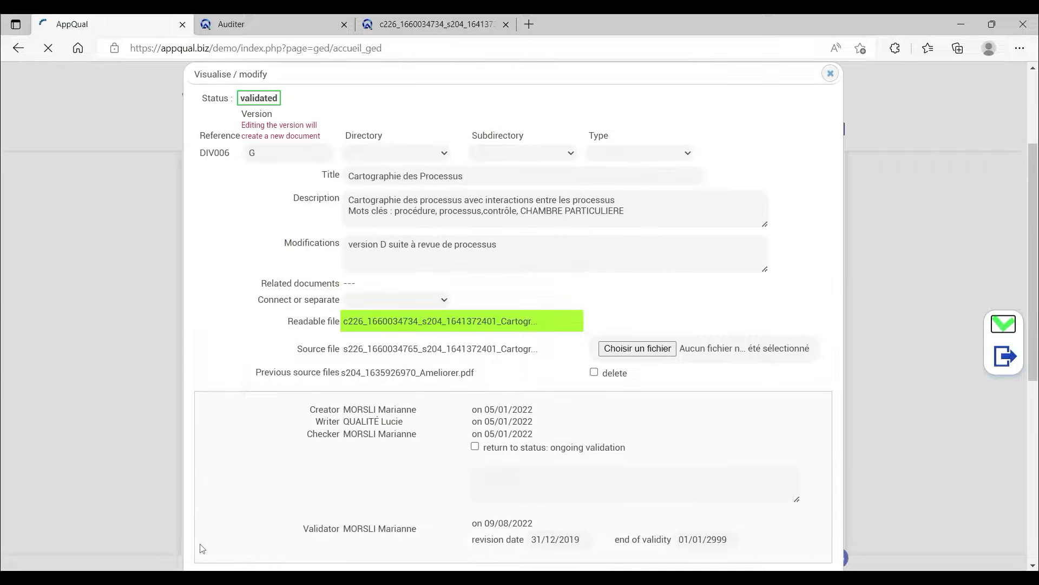
pyautogui.scroll(-3, 202, 548)
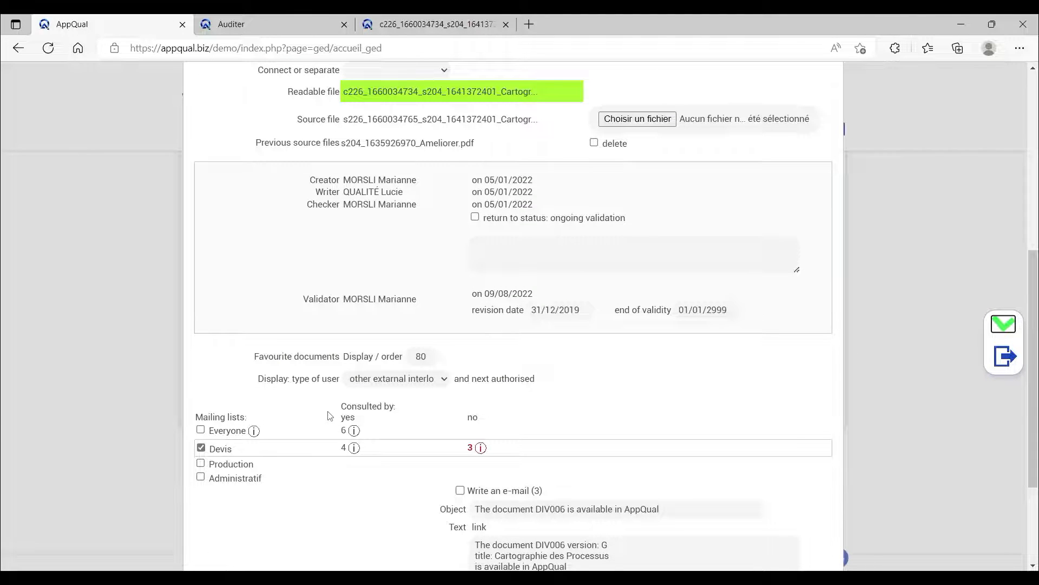
pyautogui.moveTo(209, 449); pyautogui.dragTo(245, 459)
pyautogui.doubleClick(327, 498)
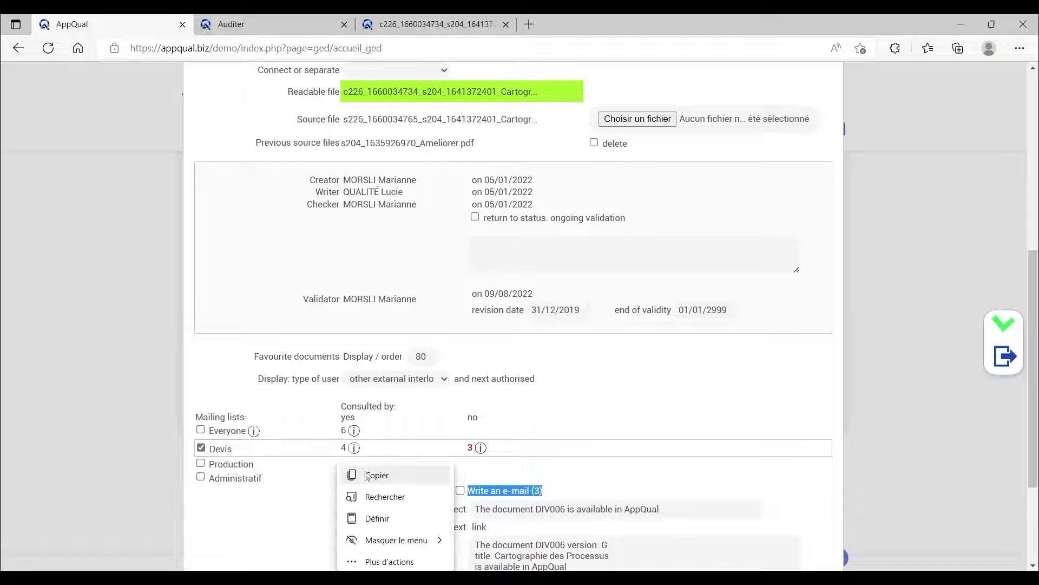
pyautogui.click(479, 475)
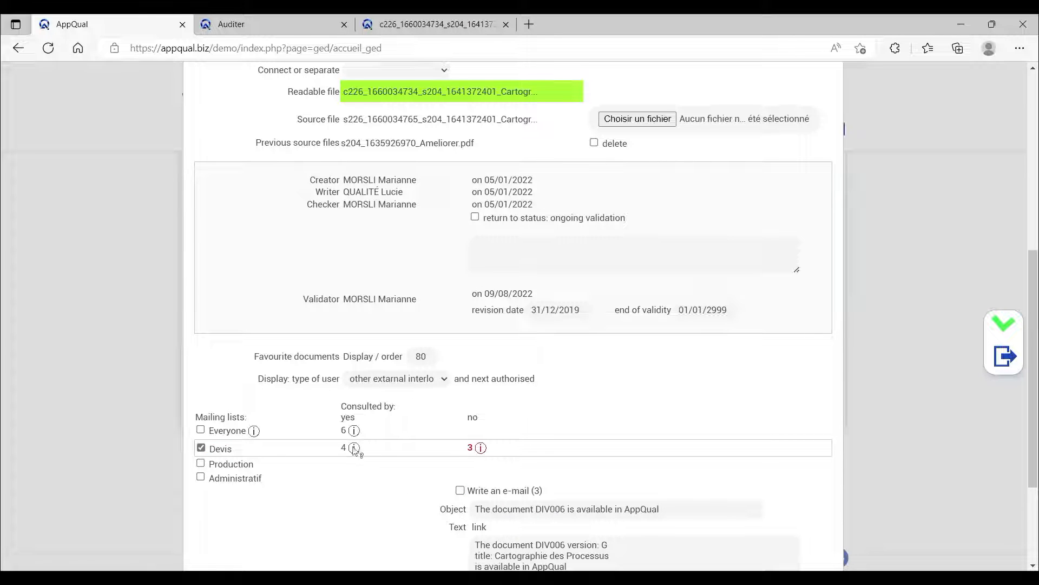
pyautogui.moveTo(355, 449)
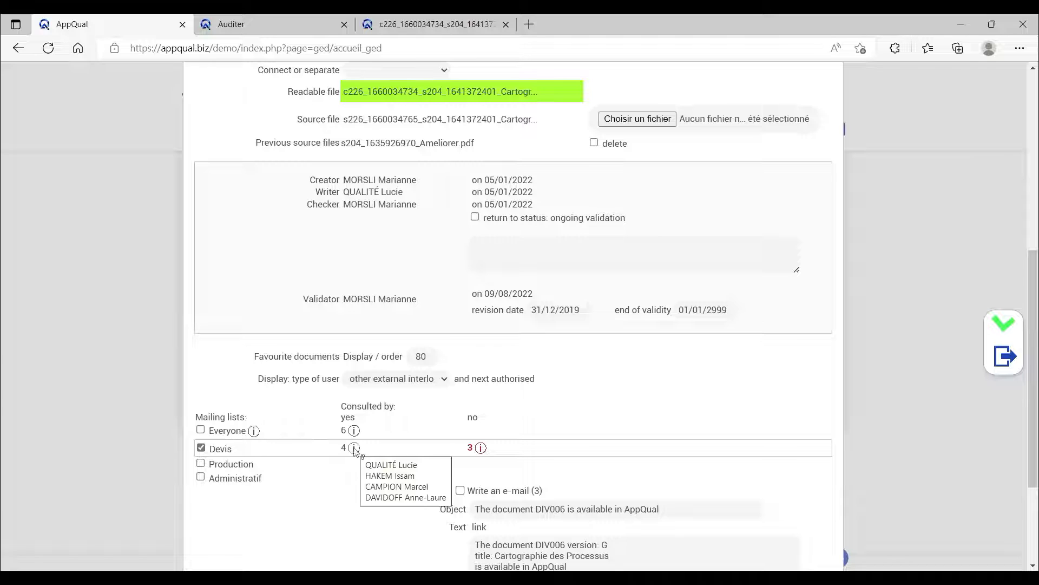
pyautogui.moveTo(481, 449)
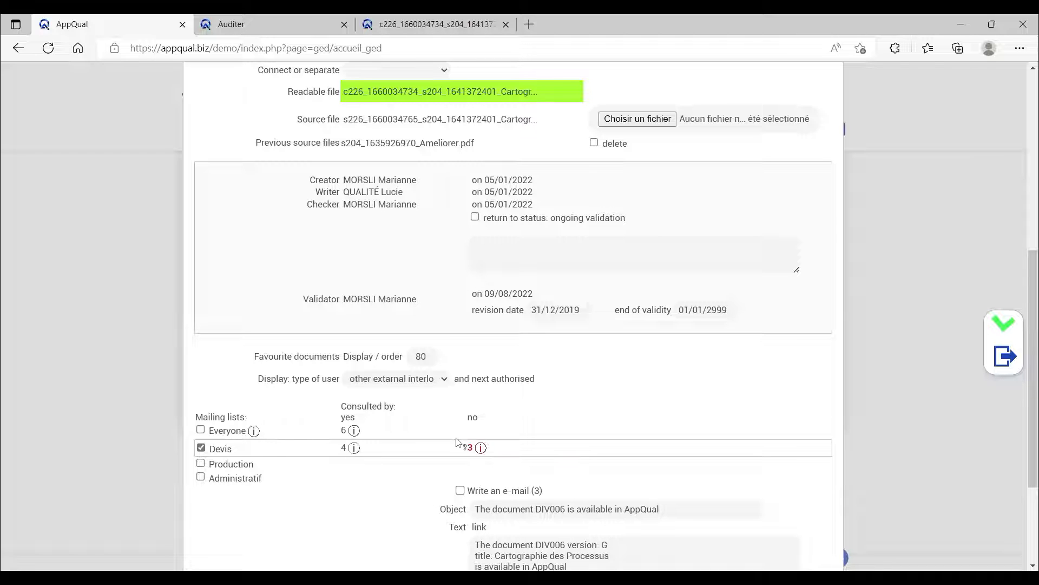
# Add the Production mailing list back to DIV006 and enable writing an e-mail to the recipients.
pyautogui.click(201, 464)
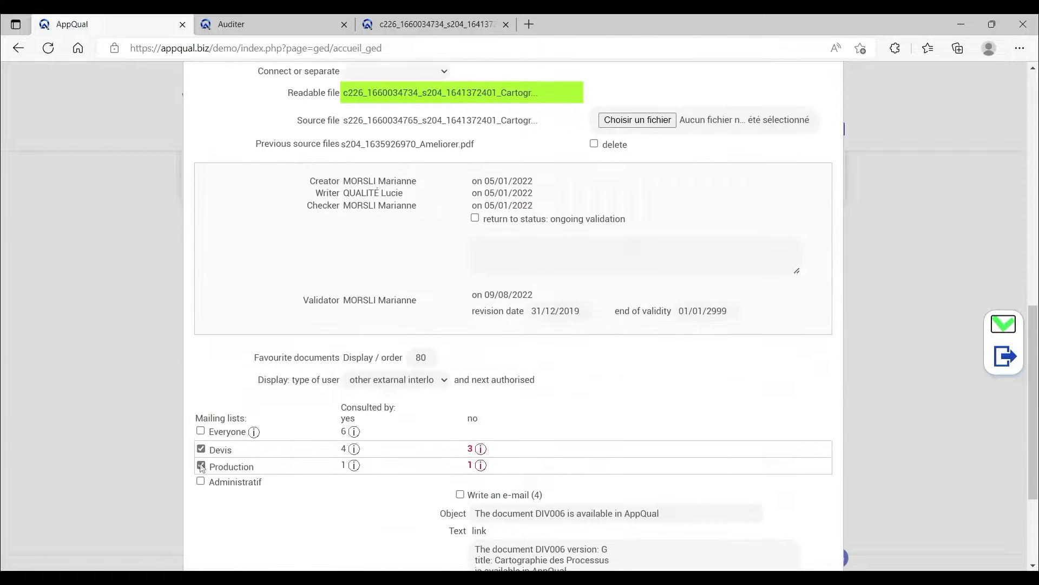
pyautogui.scroll(-1, 201, 469)
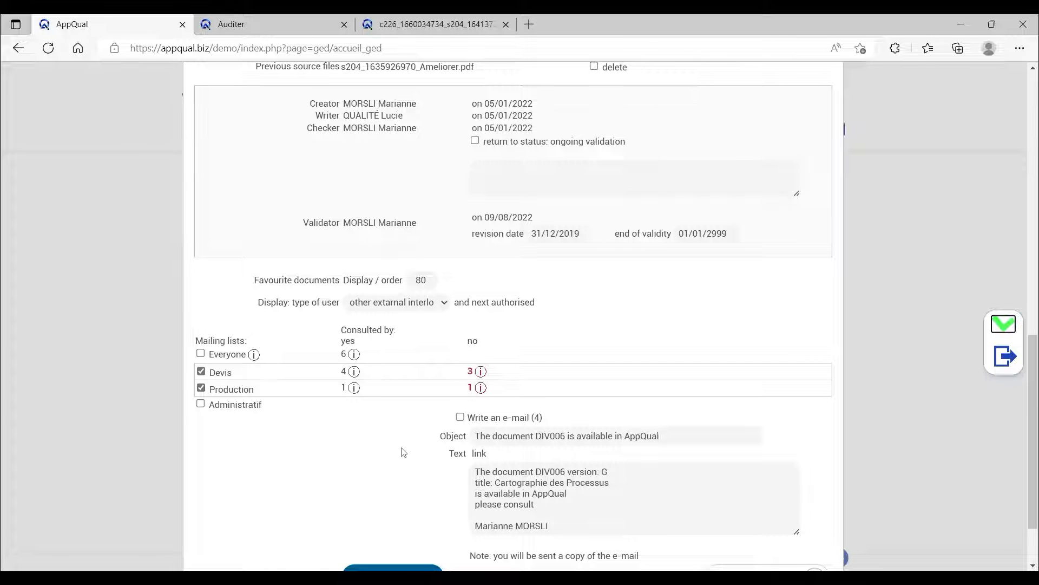
pyautogui.click(460, 418)
pyautogui.click(461, 420)
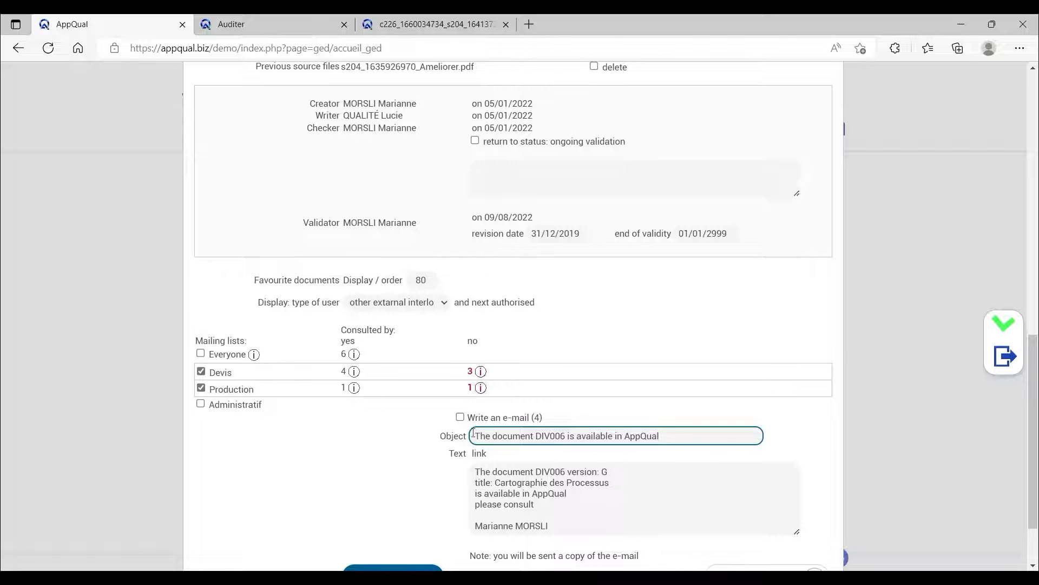
pyautogui.click(460, 418)
# Review the object and message text of the notification e-mail announcing that DIV006 is available.
pyautogui.moveTo(475, 438); pyautogui.dragTo(668, 442)
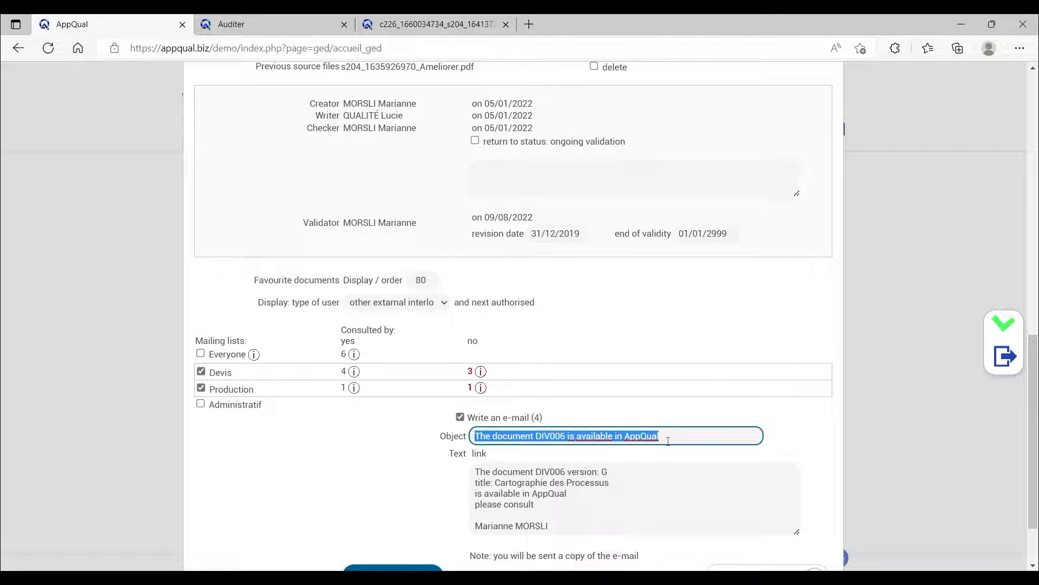
pyautogui.click(602, 436)
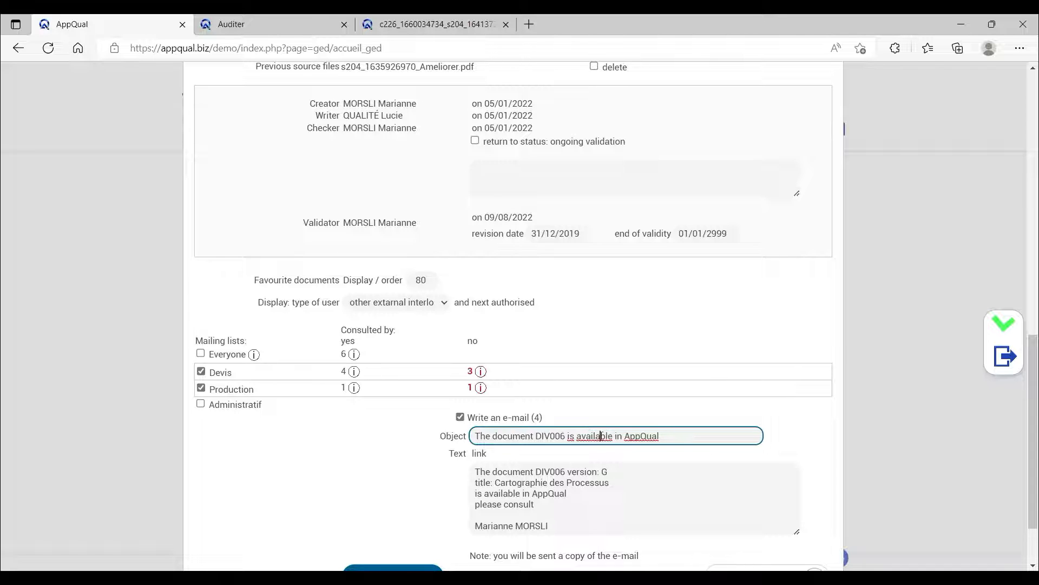
pyautogui.click(424, 483)
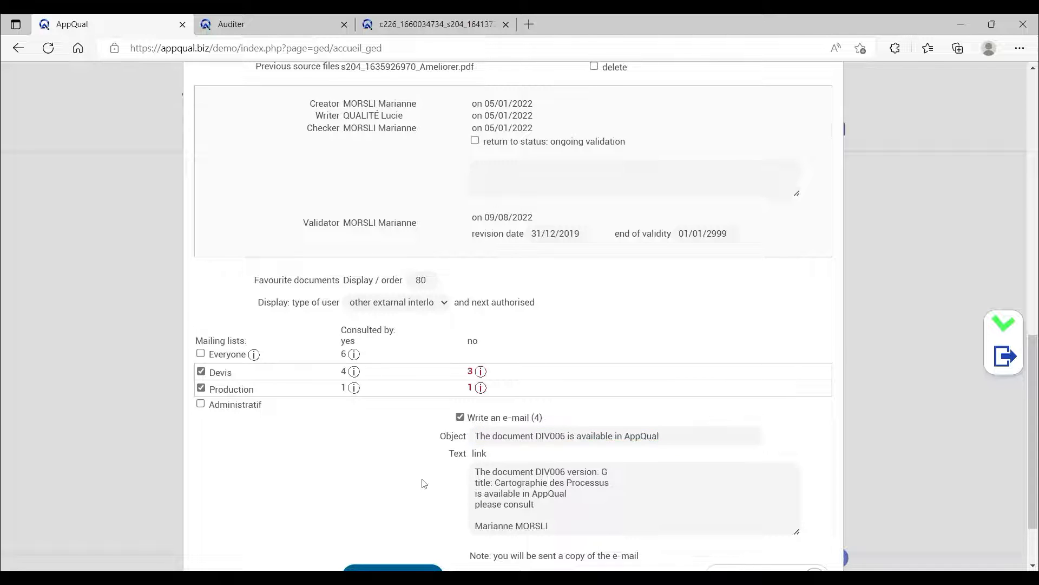
pyautogui.scroll(-2, 423, 482)
pyautogui.click(480, 396)
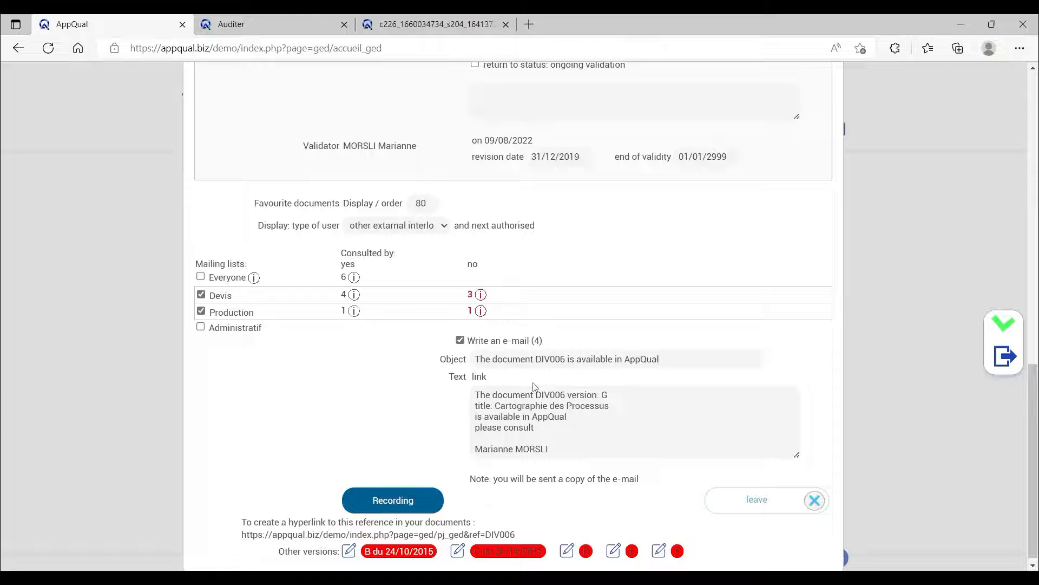
pyautogui.click(543, 393)
pyautogui.click(554, 429)
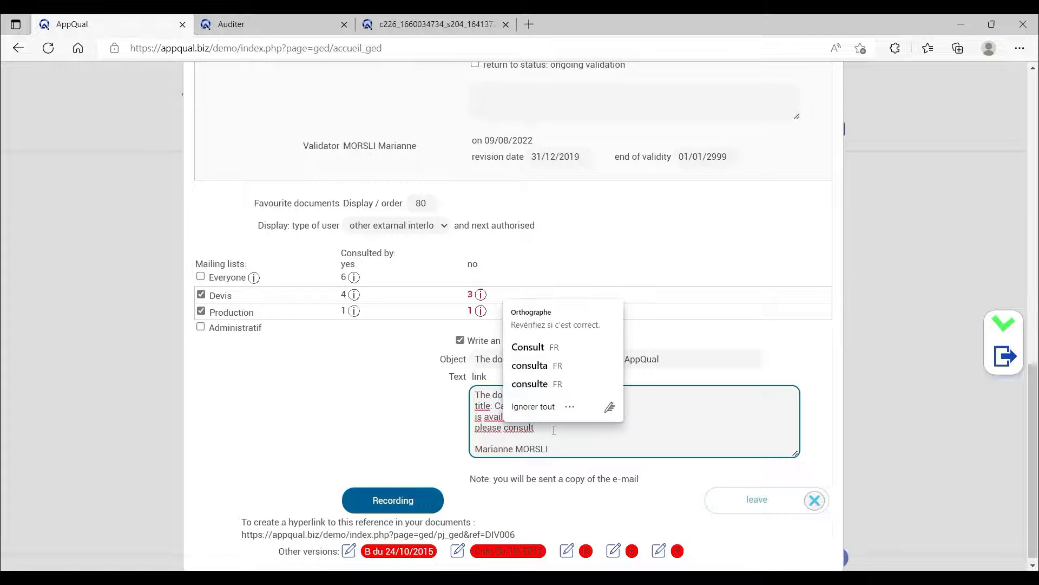
pyautogui.click(571, 457)
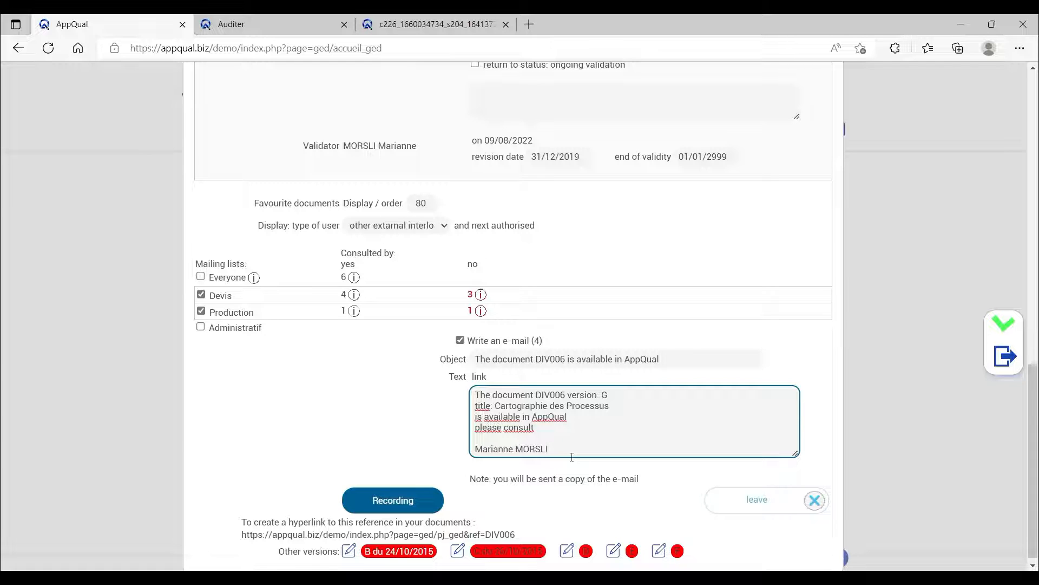
# Examine the hyperlink for citing DIV006 in other documents, including its site address and reference part.
pyautogui.scroll(-1, 572, 457)
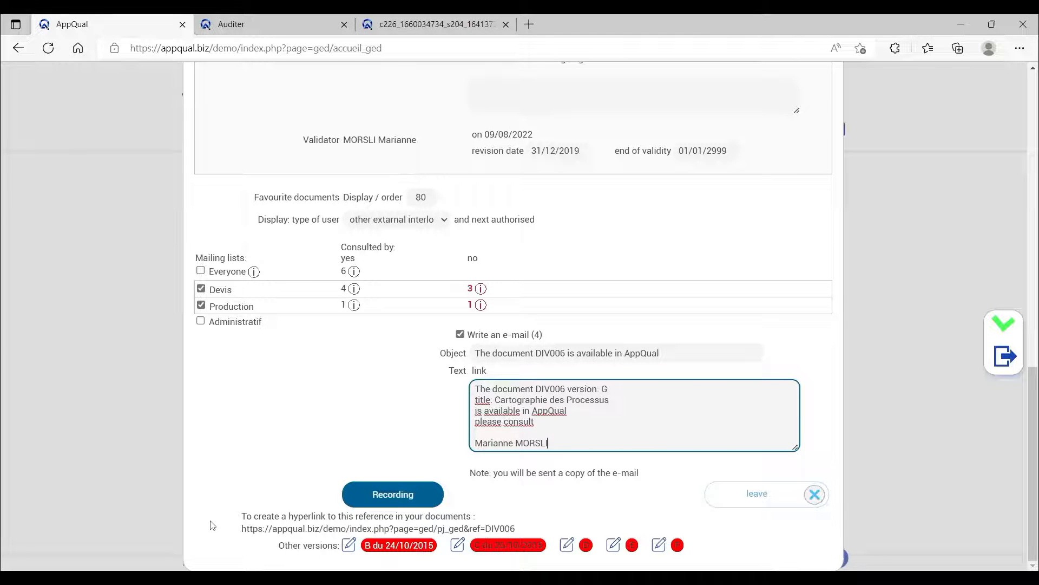
pyautogui.moveTo(246, 516); pyautogui.dragTo(497, 523)
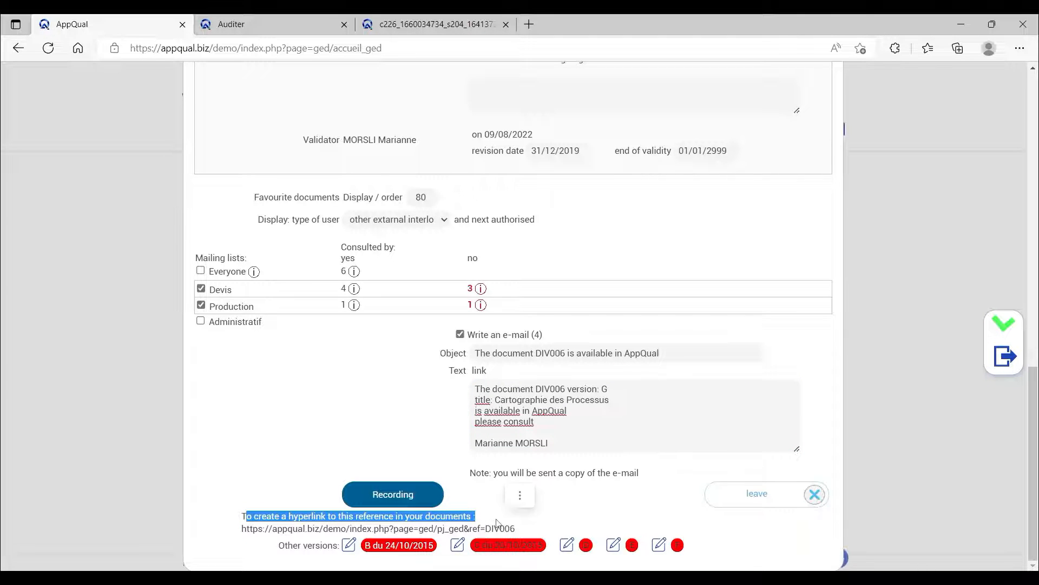
pyautogui.click(487, 507)
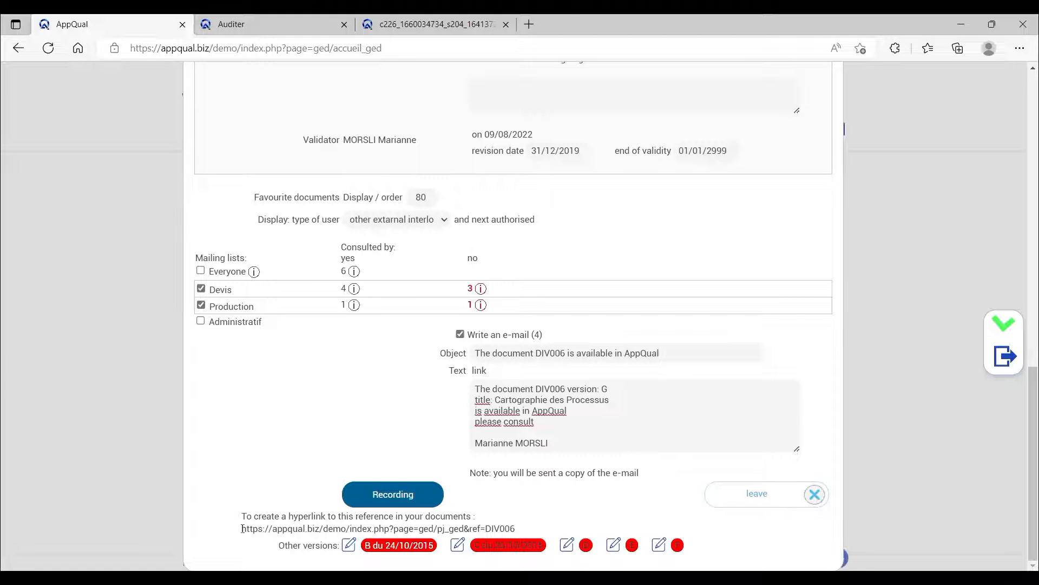
pyautogui.moveTo(242, 528); pyautogui.dragTo(347, 528)
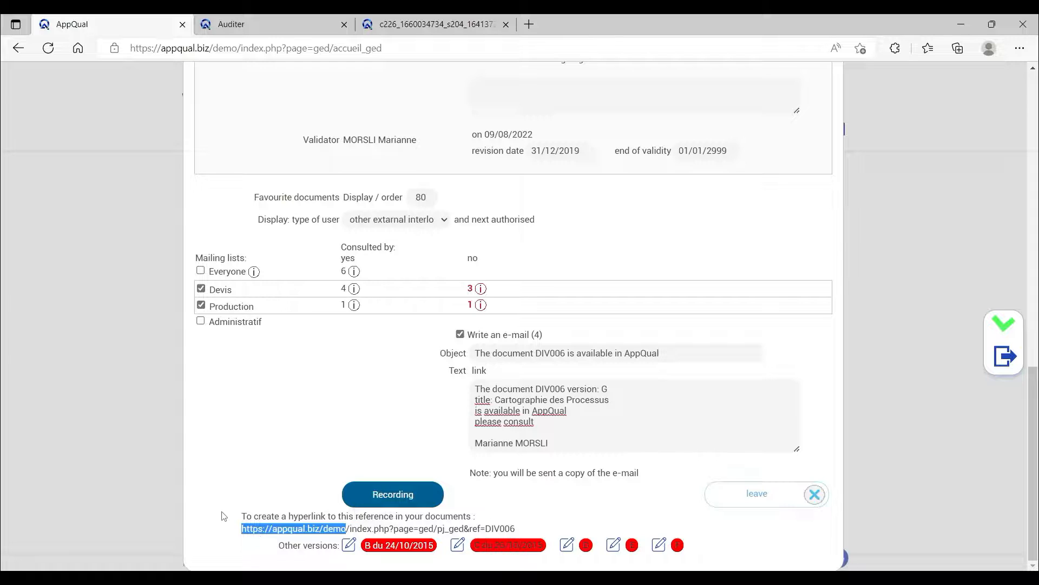
pyautogui.click(260, 530)
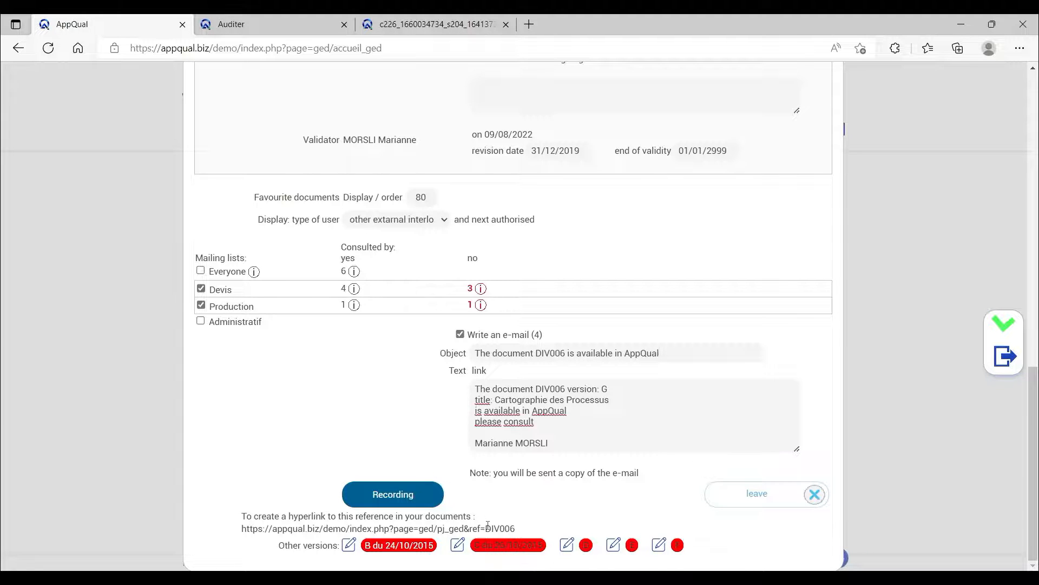
pyautogui.moveTo(486, 527); pyautogui.dragTo(516, 528)
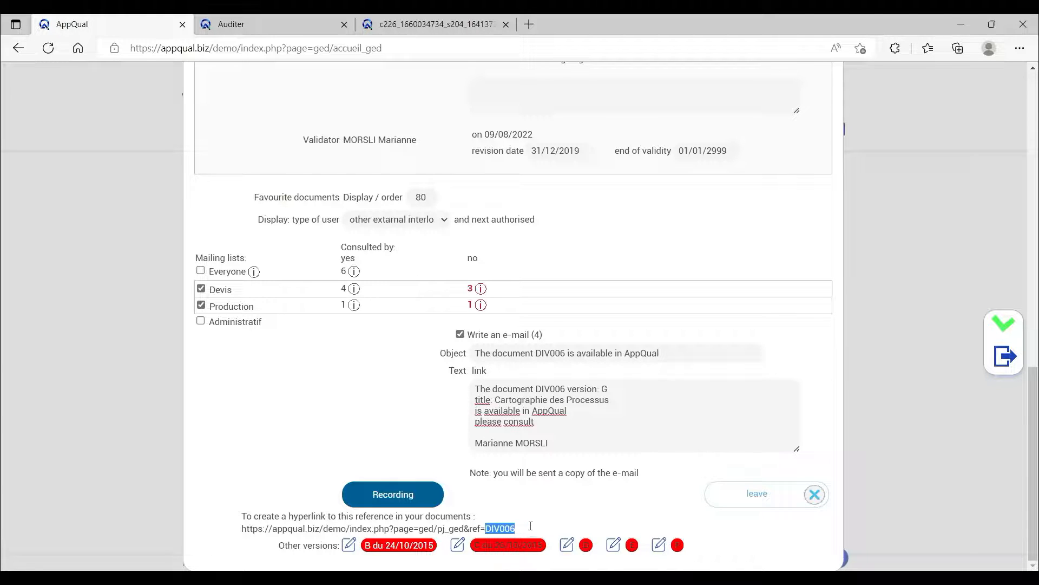
pyautogui.click(506, 512)
# Disable the notification e-mail and leave the DIV006 record without saving the changes.
pyautogui.click(461, 334)
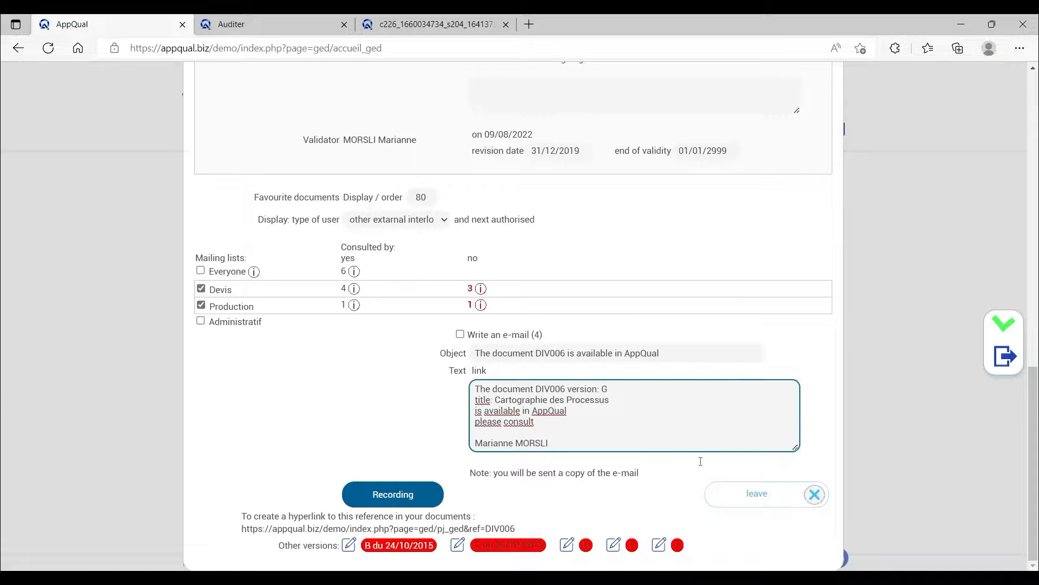
pyautogui.click(759, 503)
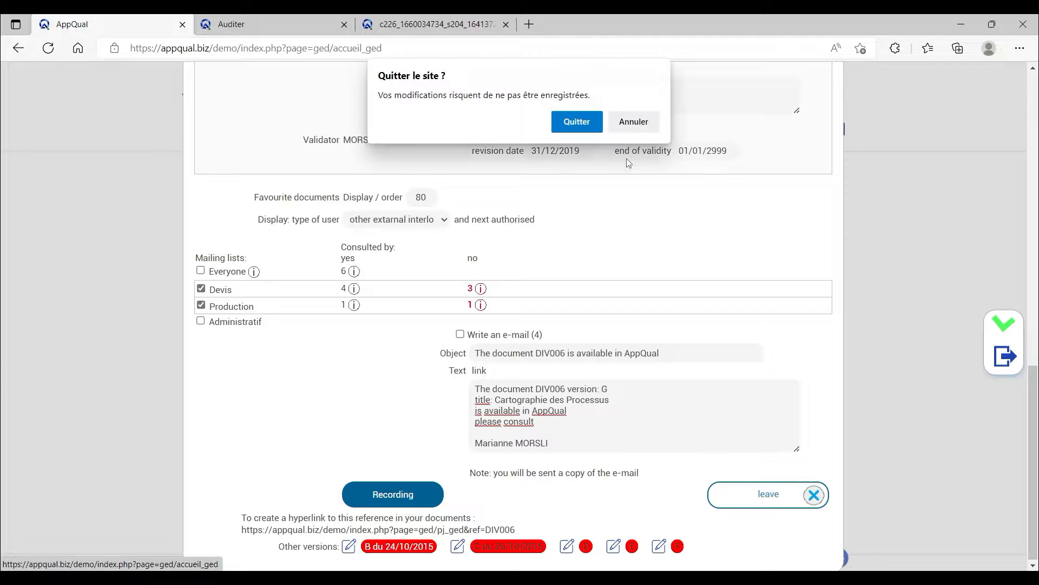
pyautogui.click(577, 123)
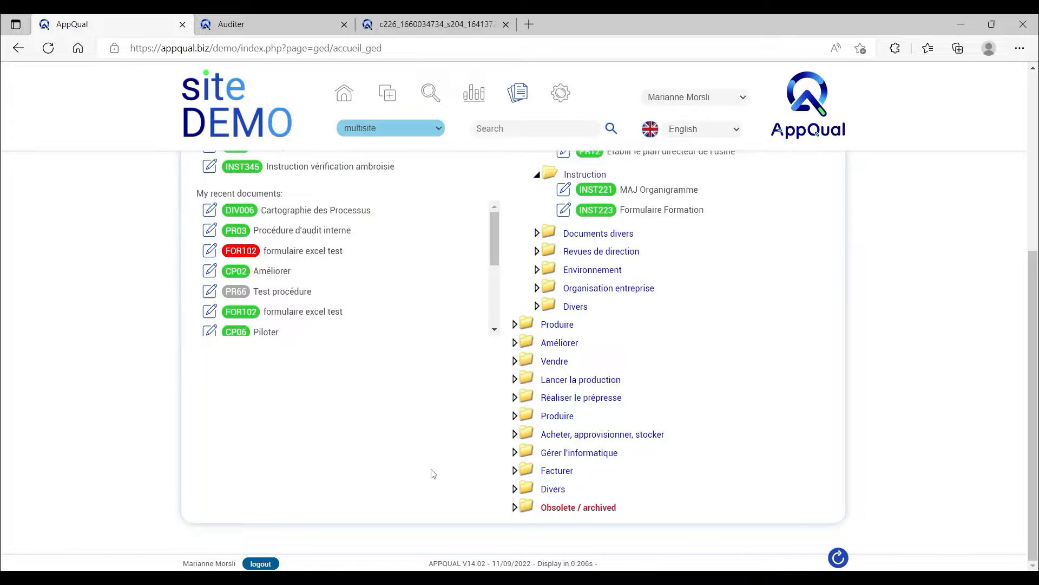
# Look over the Quality, Safety and Environment Manual page and view the sites available in the multisite selector.
pyautogui.scroll(3, 432, 471)
pyautogui.scroll(2, 433, 474)
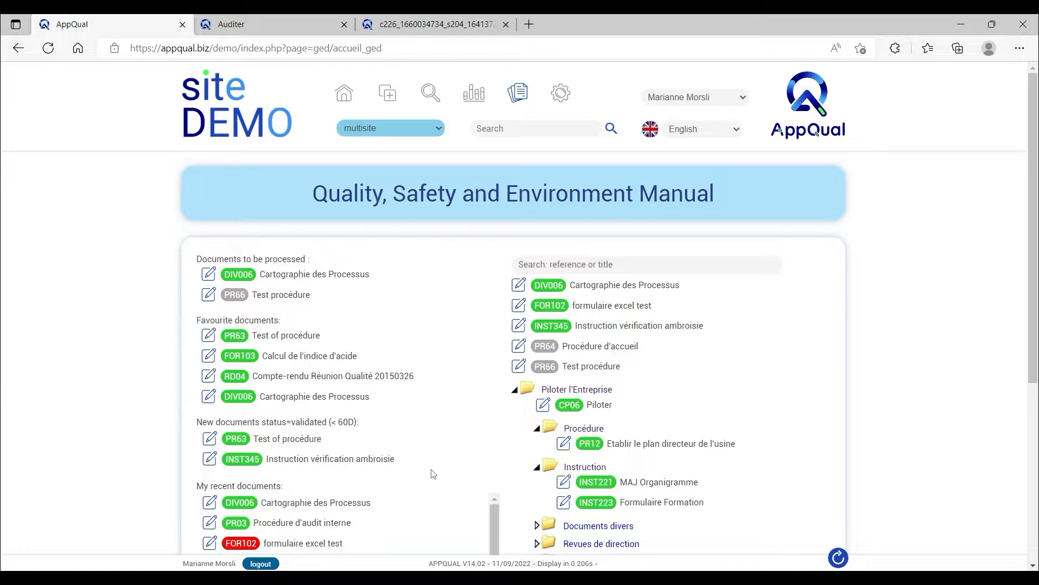
pyautogui.click(361, 129)
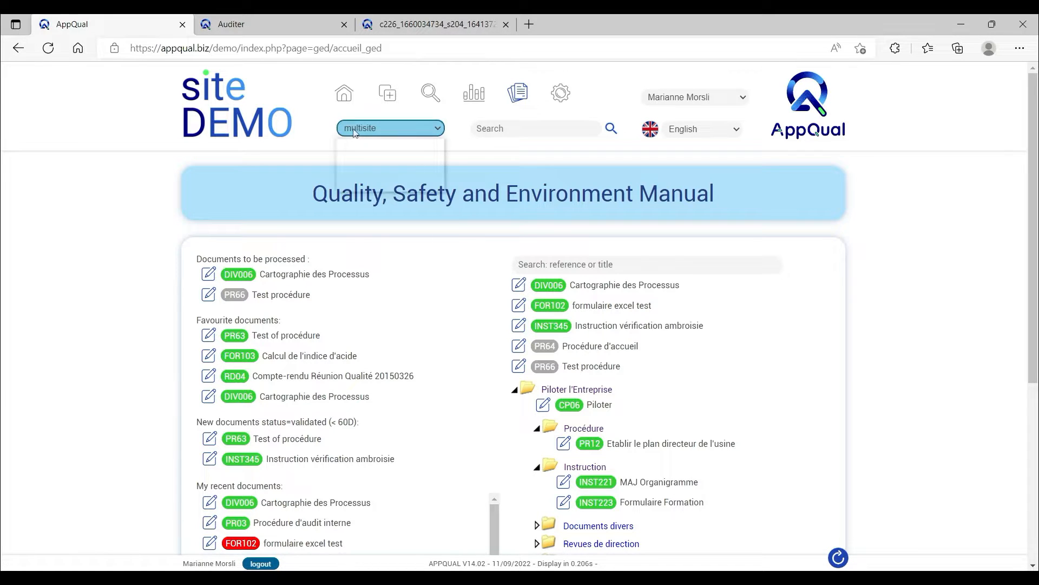
pyautogui.click(387, 127)
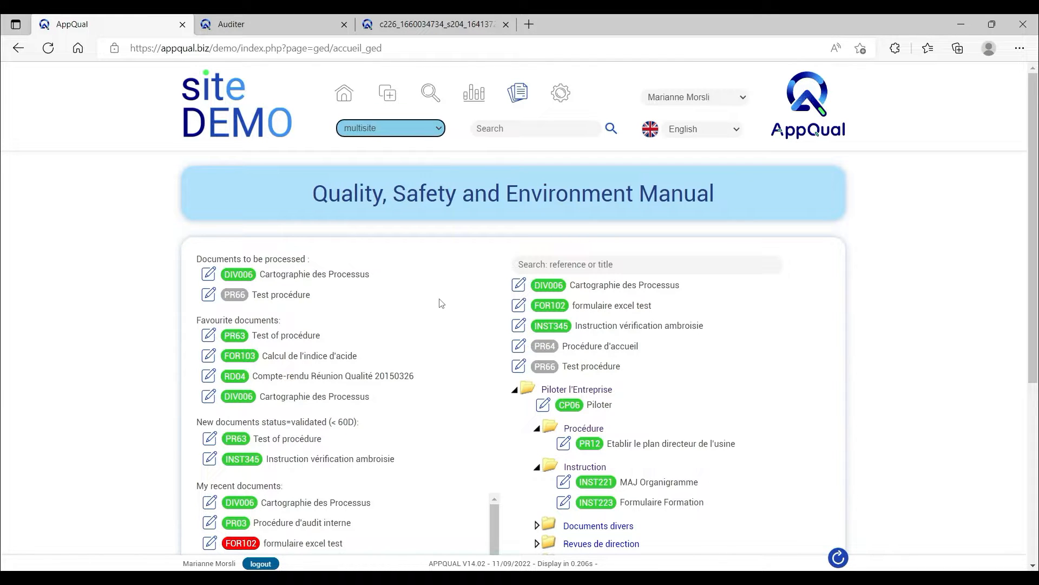